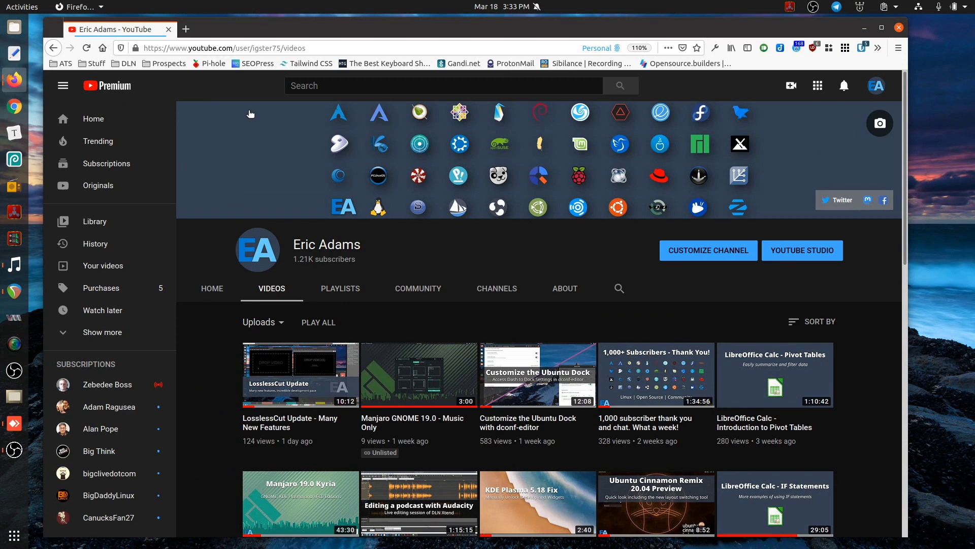
Step: Open the 'Enable Touchpad Swipe Gestures in Linux' video and pause it
scroll(261, 124, "down", 10)
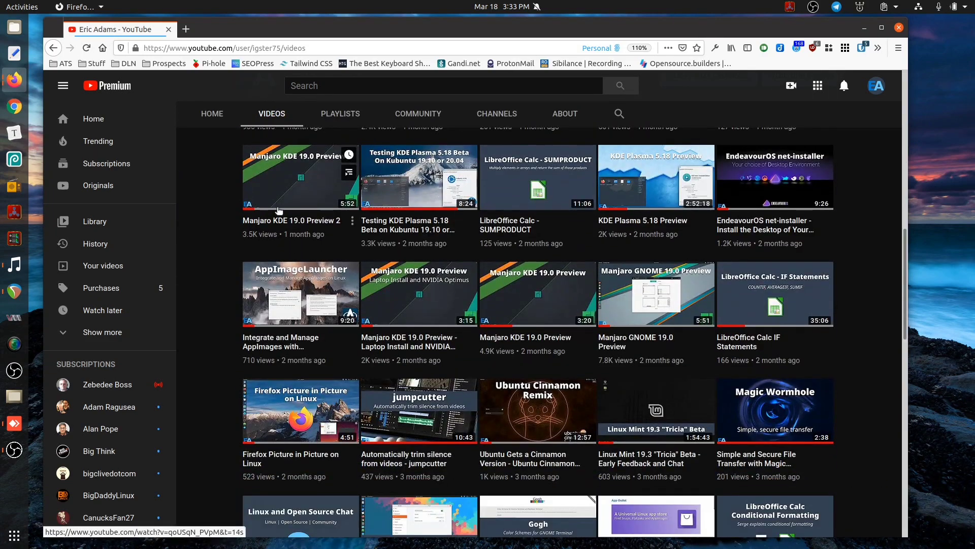
scroll(275, 207, "down", 8)
scroll(281, 207, "down", 2)
scroll(282, 207, "down", 10)
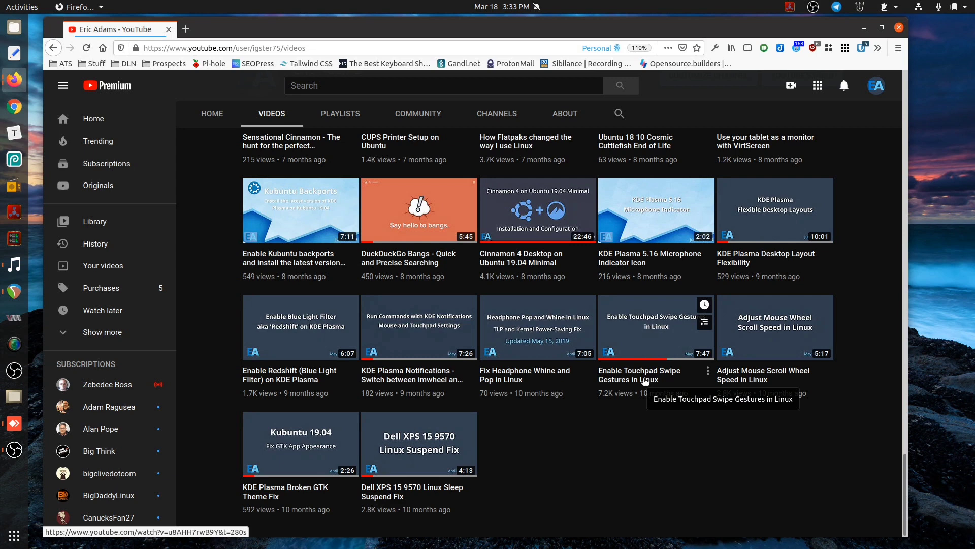
left_click(646, 380)
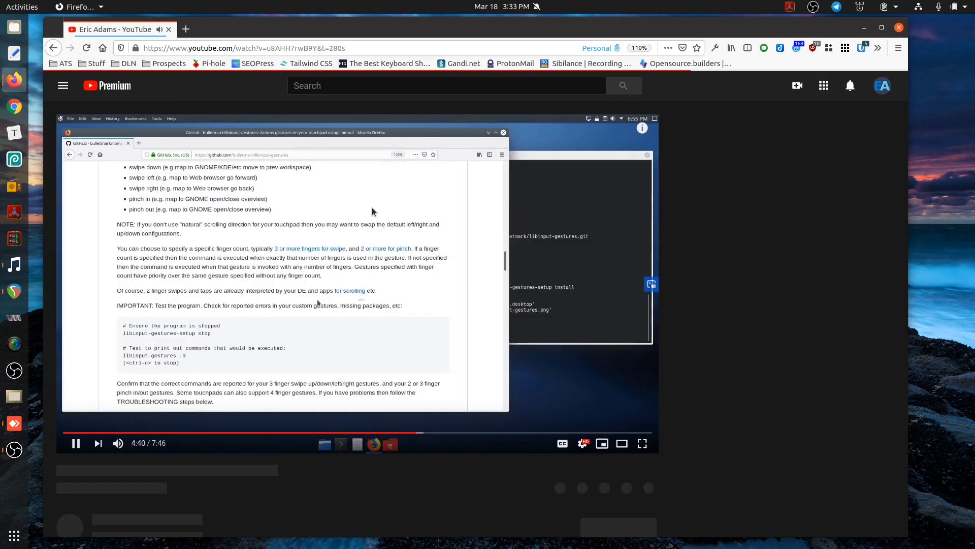
left_click(350, 290)
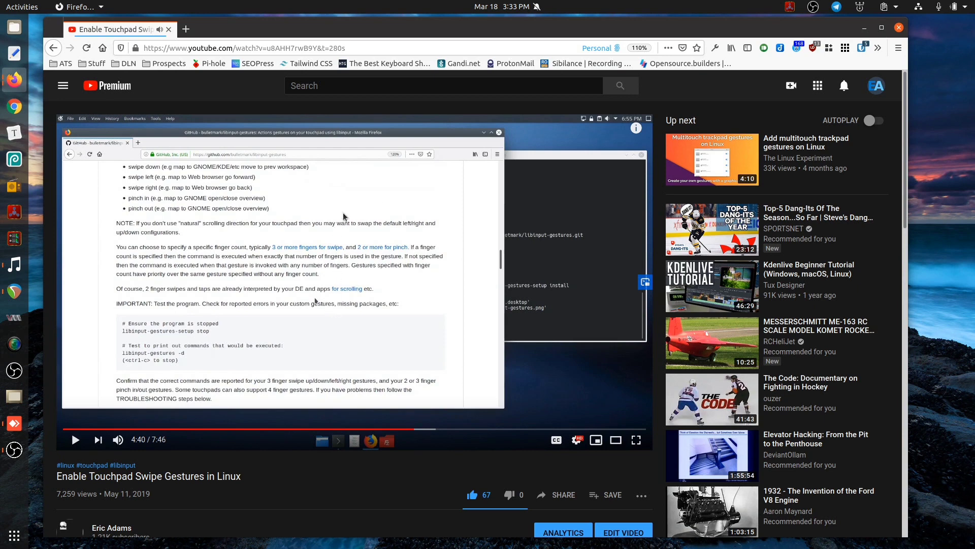
Step: Expand the video description and follow its reference link to the libinput-gestures GitHub repository
scroll(362, 210, "down", 3)
scroll(370, 205, "down", 3)
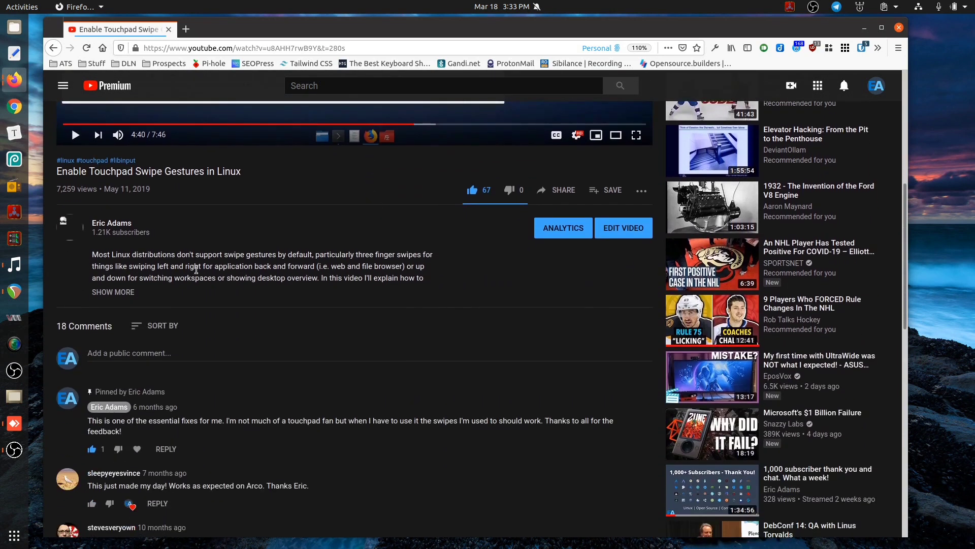
left_click(123, 292)
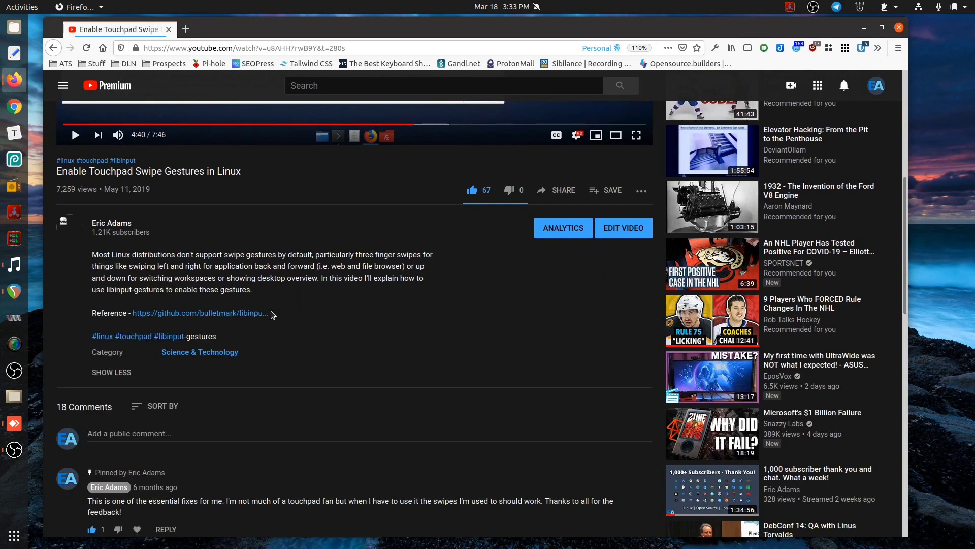
left_click(249, 313)
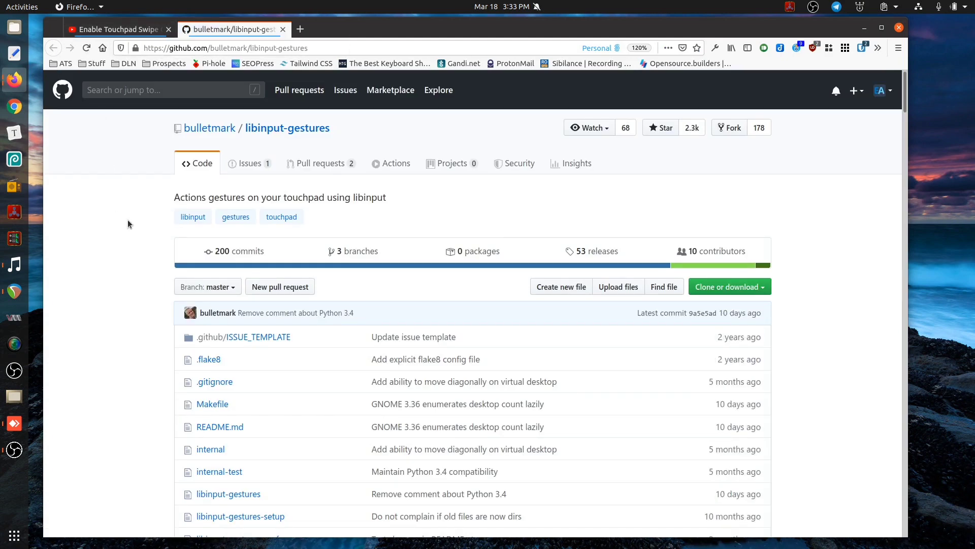
Step: Scroll up and down through the libinput-gestures README to read it
scroll(141, 218, "down", 5)
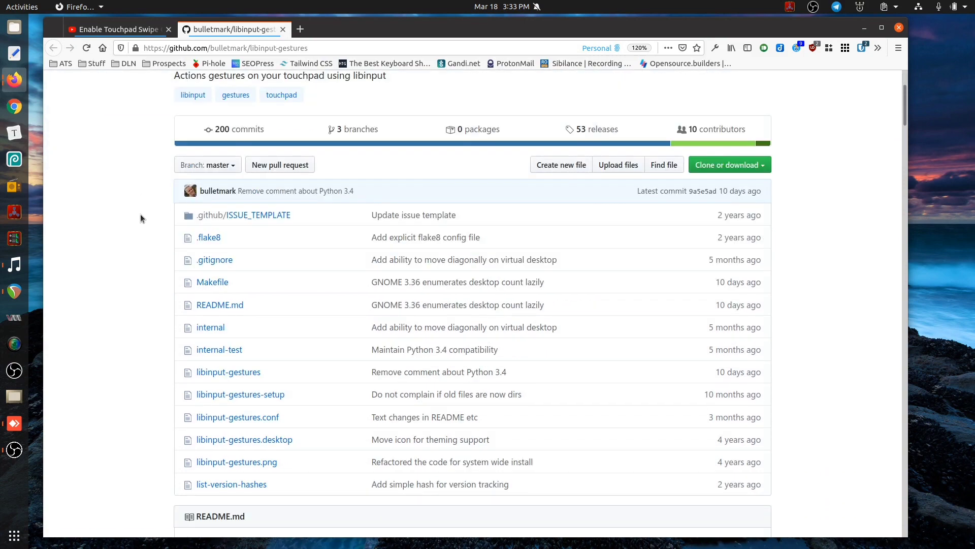
scroll(140, 215, "down", 15)
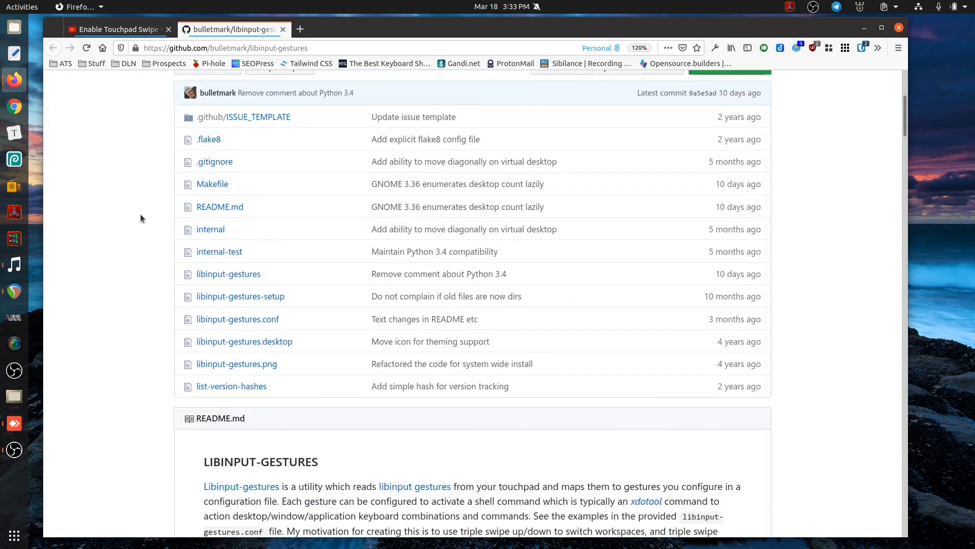
scroll(141, 217, "down", 1)
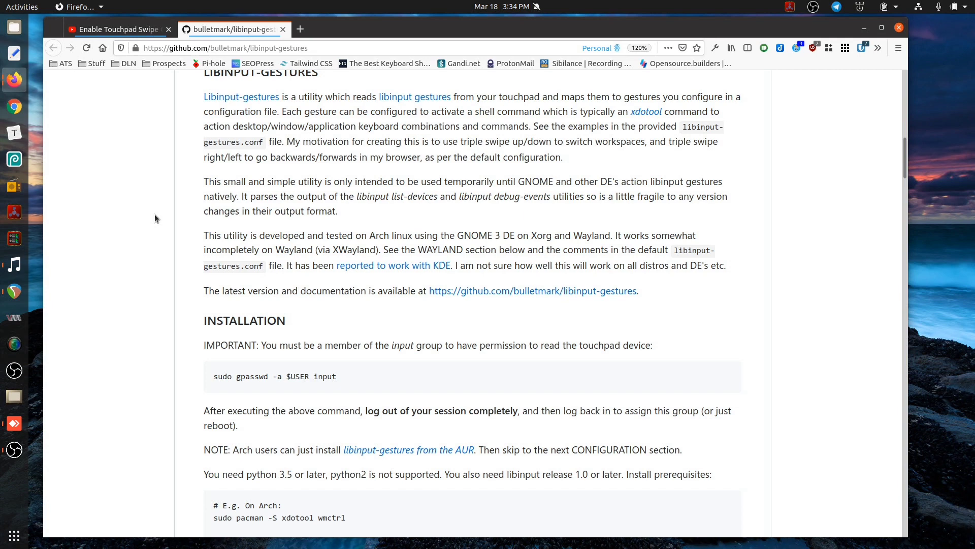
scroll(158, 239, "up", 2)
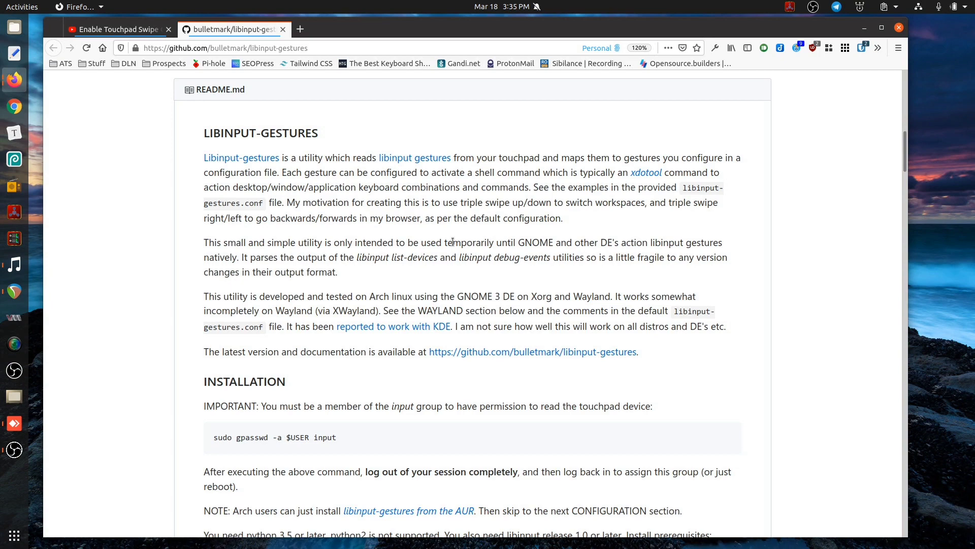
scroll(140, 238, "down", 5)
scroll(142, 236, "down", 6)
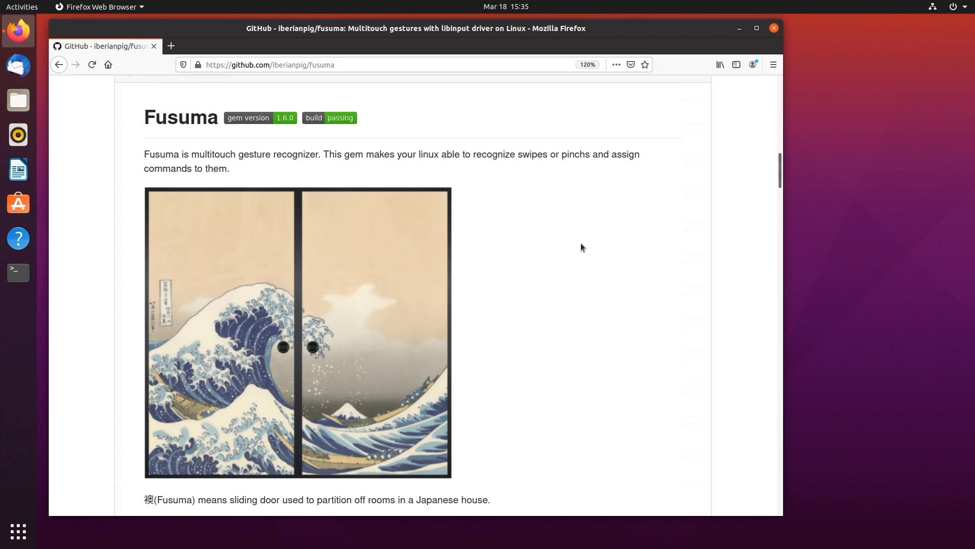
Step: Scroll to the Installation section and open a terminal beside the Fusuma README
scroll(614, 246, "down", 6)
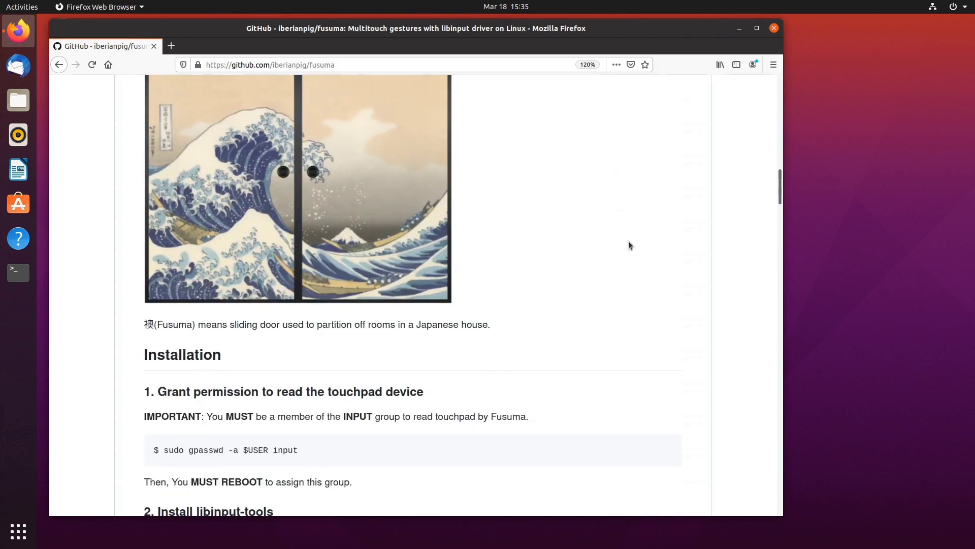
scroll(629, 243, "down", 2)
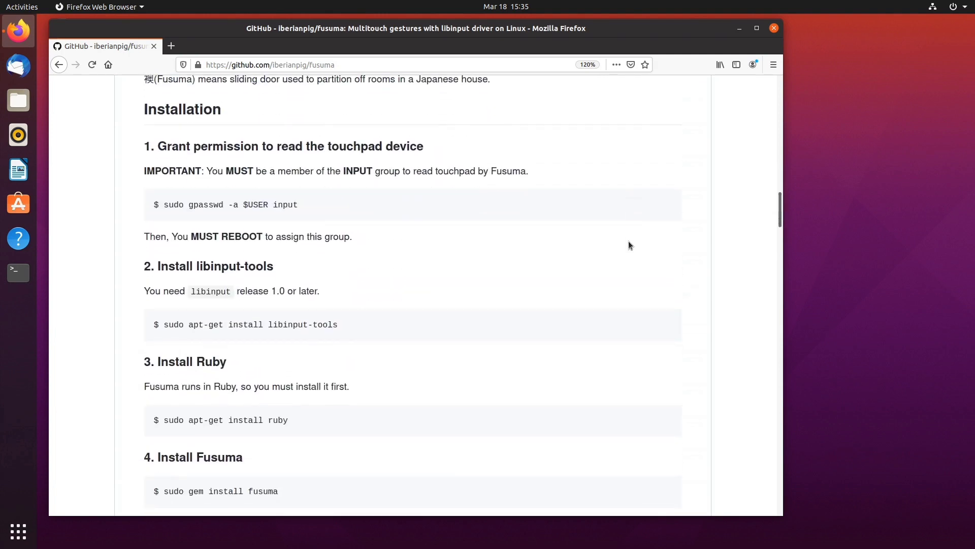
left_click(18, 272)
left_click_drag(257, 31, 578, 232)
left_click(134, 209)
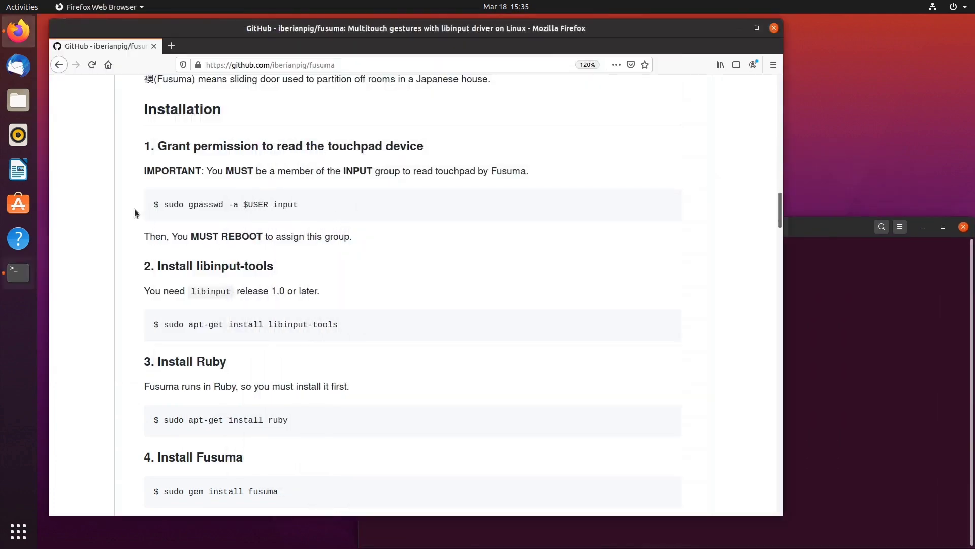
Step: Run sudo gpasswd -a $USER input in the terminal and authorise it with the sudo password
left_click_drag(164, 205, 283, 205)
key("super+c")
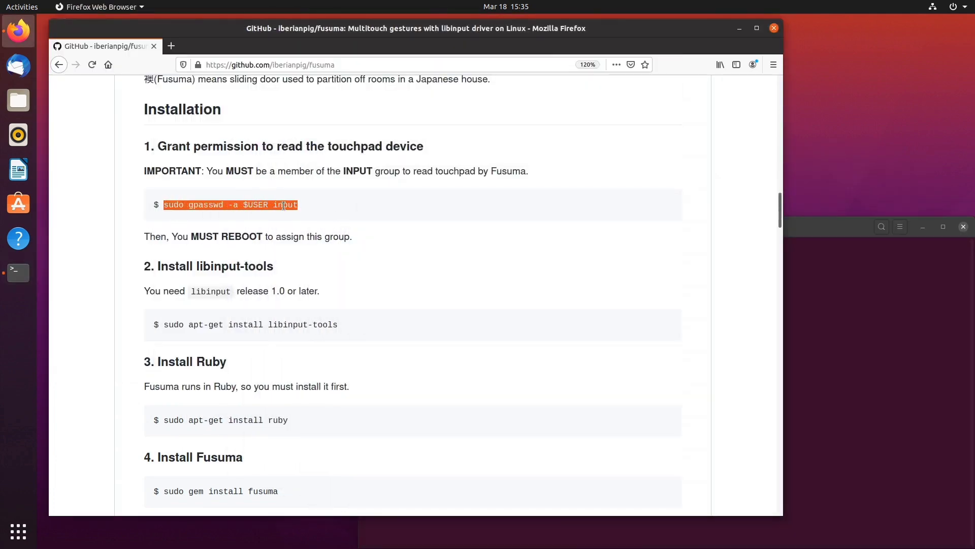
left_click(831, 303)
middle_click(815, 290)
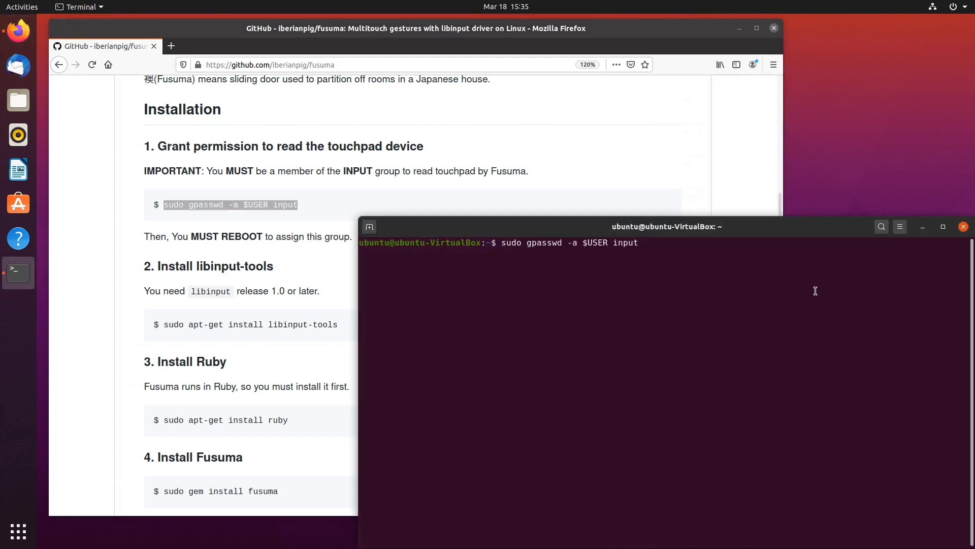
key("Return")
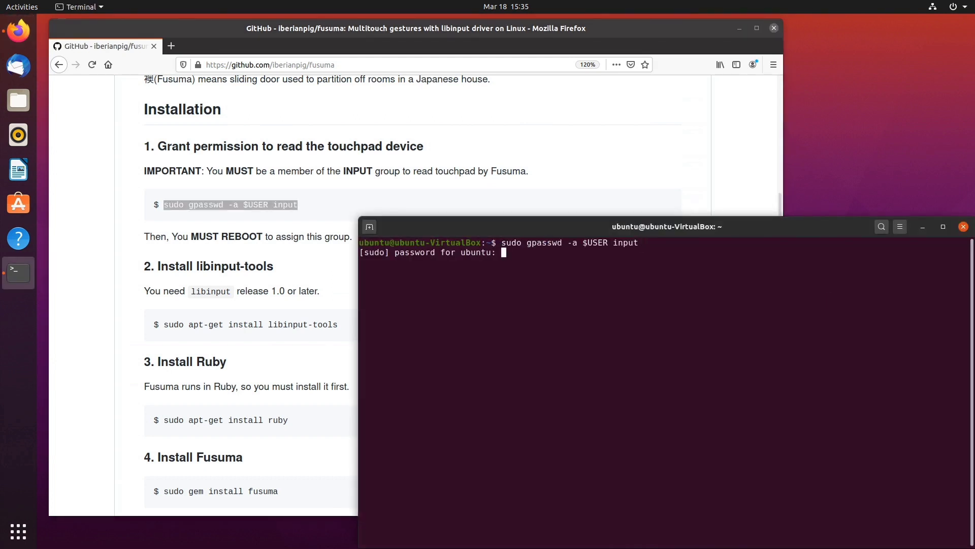
key("Return")
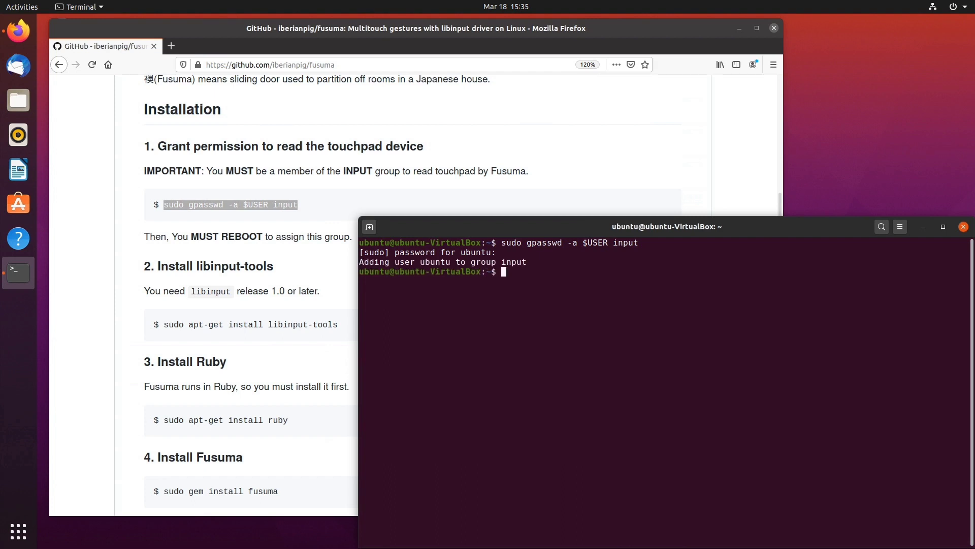
left_click(288, 238)
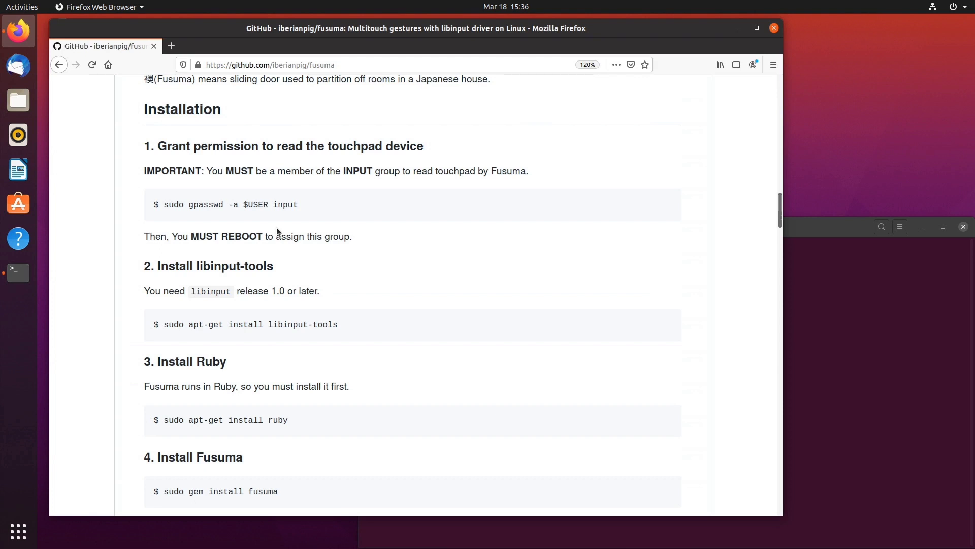
Step: Note the MUST REBOOT warning and scroll to the README's package install commands
left_click_drag(191, 237, 250, 236)
left_click(325, 235)
scroll(349, 221, "down", 2)
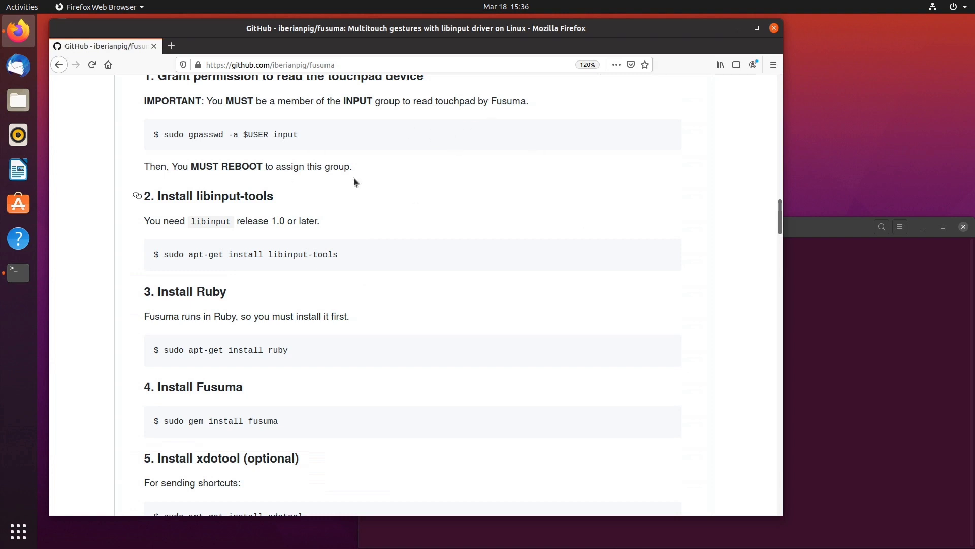
scroll(441, 187, "down", 3)
scroll(441, 190, "down", 2)
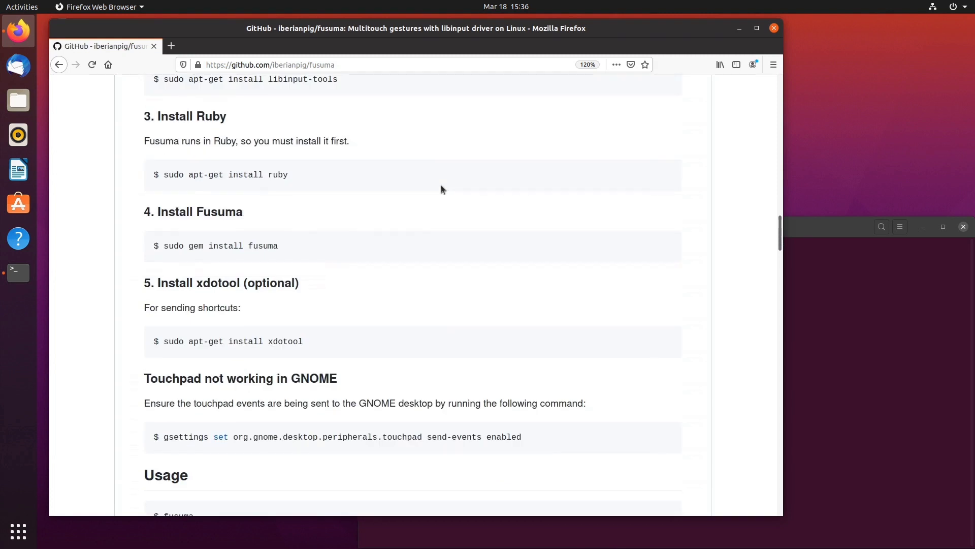
scroll(440, 189, "up", 2)
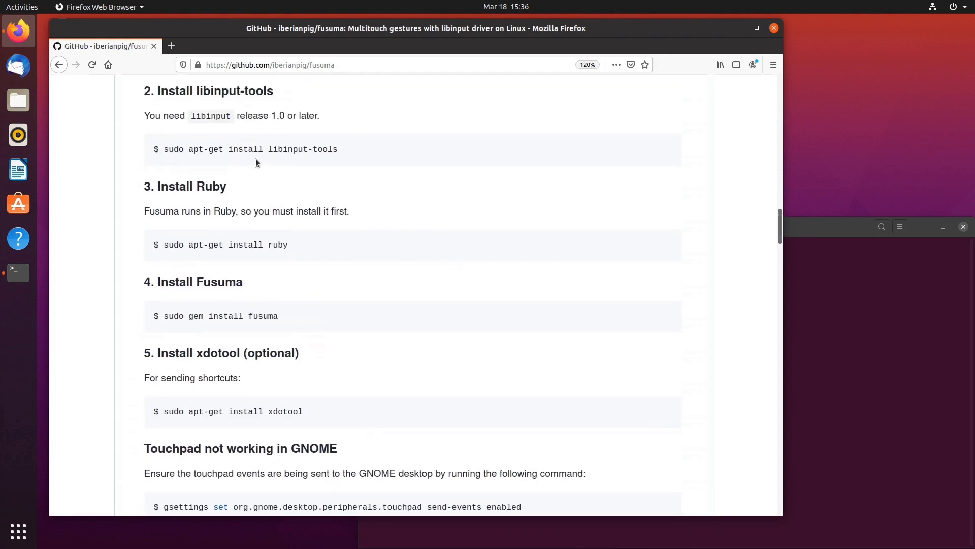
Step: Install libinput-tools in the terminal, confirming the additional packages
left_click_drag(165, 148, 263, 150)
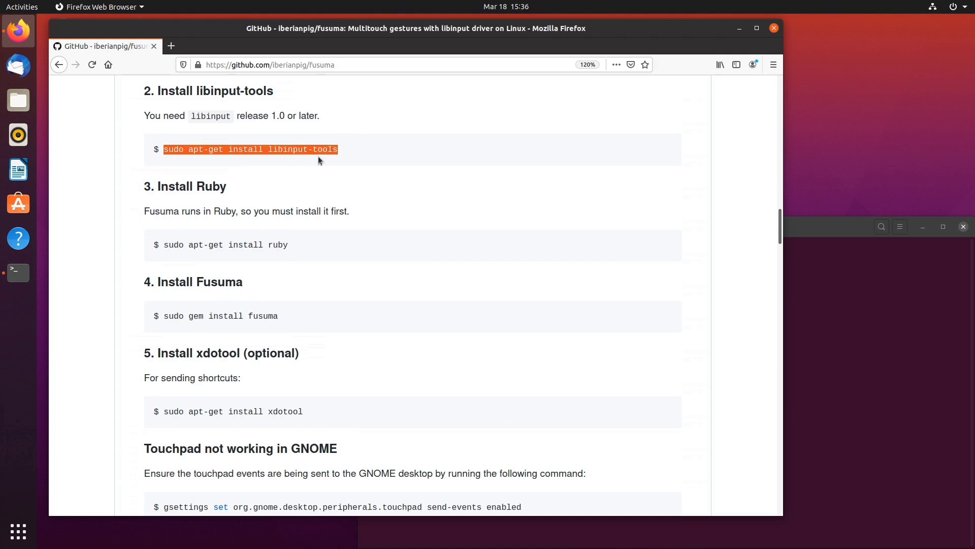
left_click(816, 292)
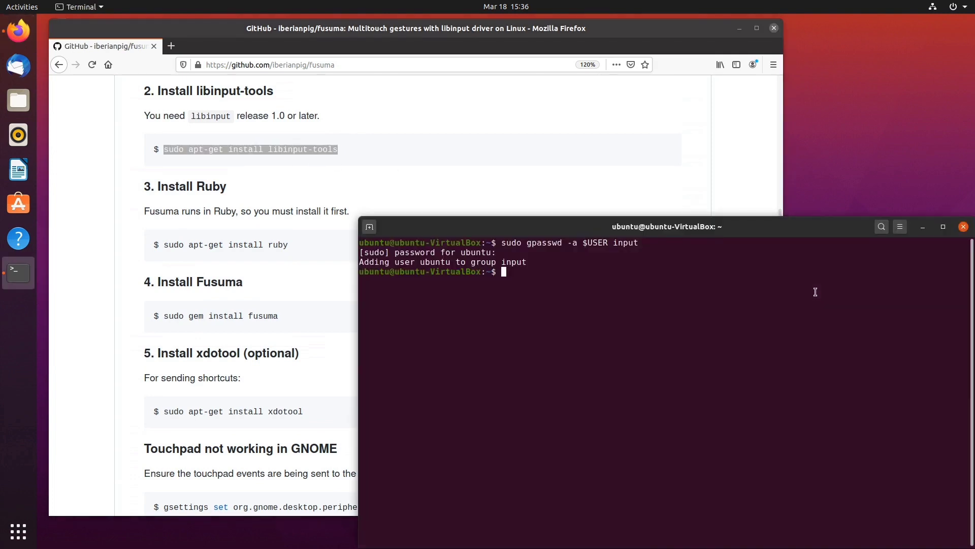
middle_click(816, 292)
key("Return")
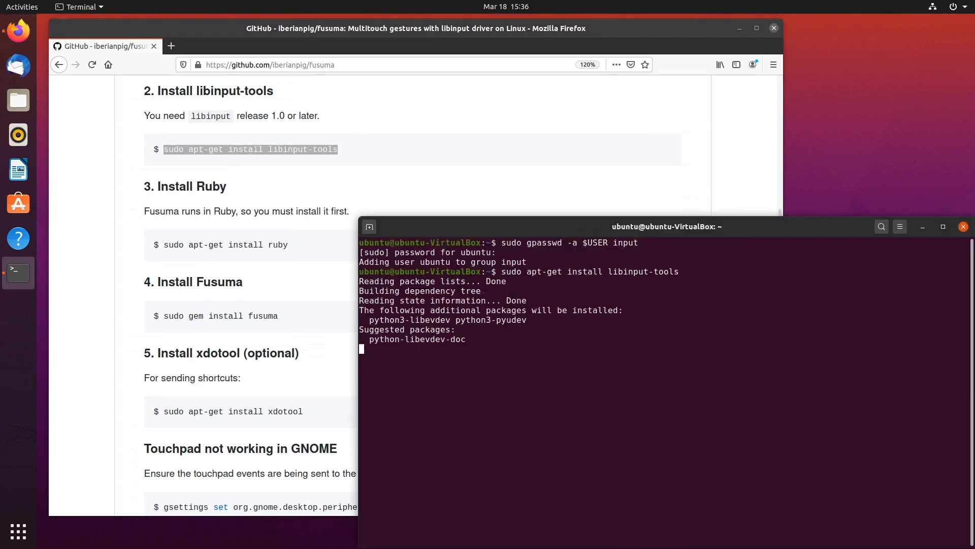
key("Return")
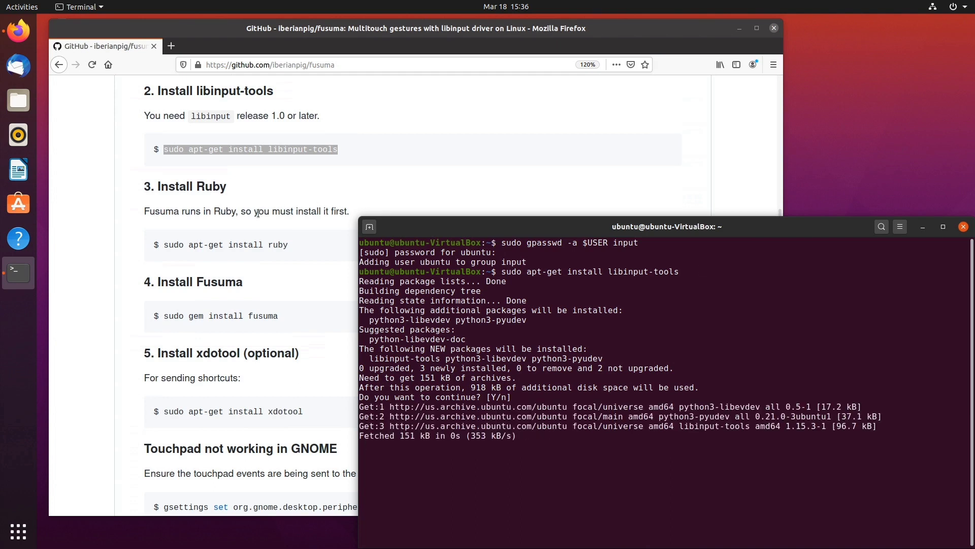
left_click(260, 199)
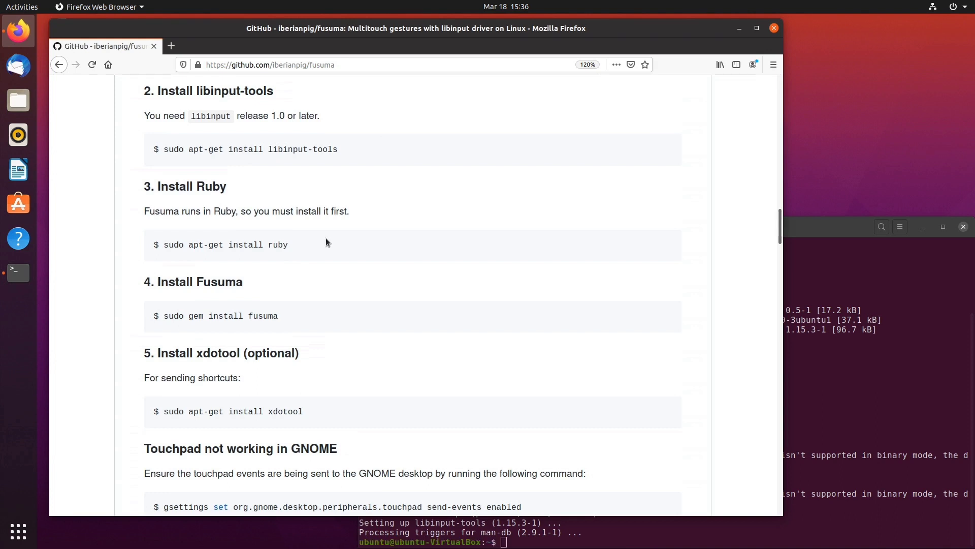
Step: Install Ruby by running the README's ruby install command in the terminal
scroll(325, 236, "down", 3)
left_click_drag(164, 175, 277, 175)
key("super+c")
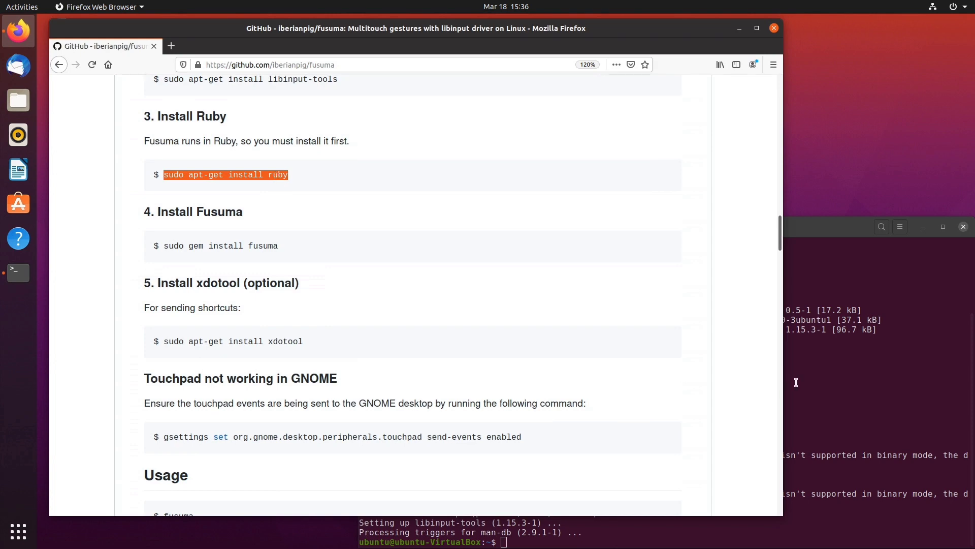
left_click(815, 382)
middle_click(812, 380)
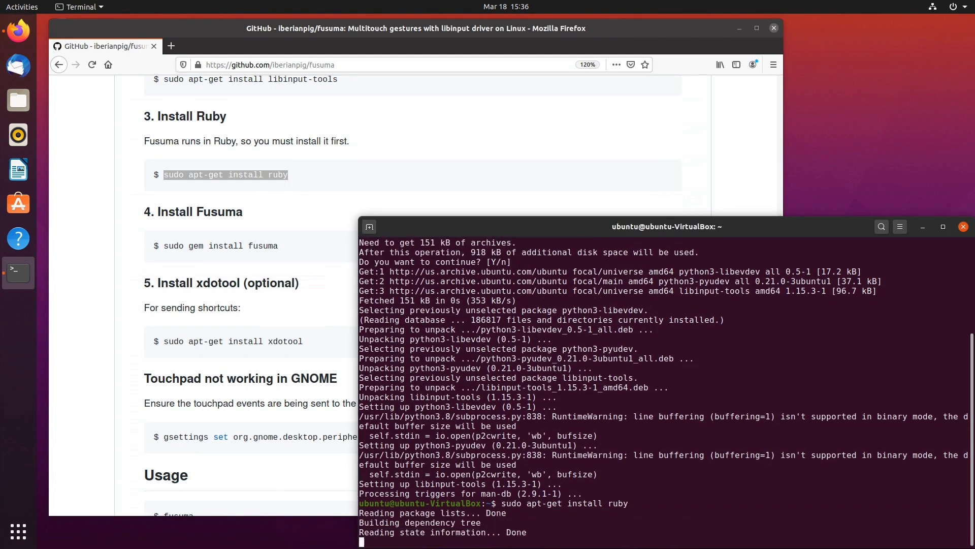
key("Return")
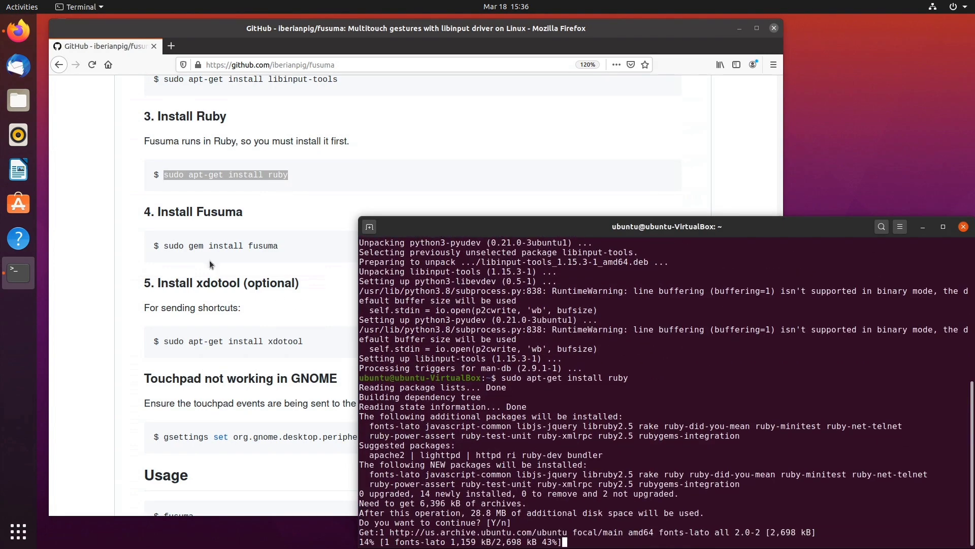
Step: Install the fusuma gem with sudo gem install fusuma
left_click_drag(163, 246, 263, 242)
key("super+c")
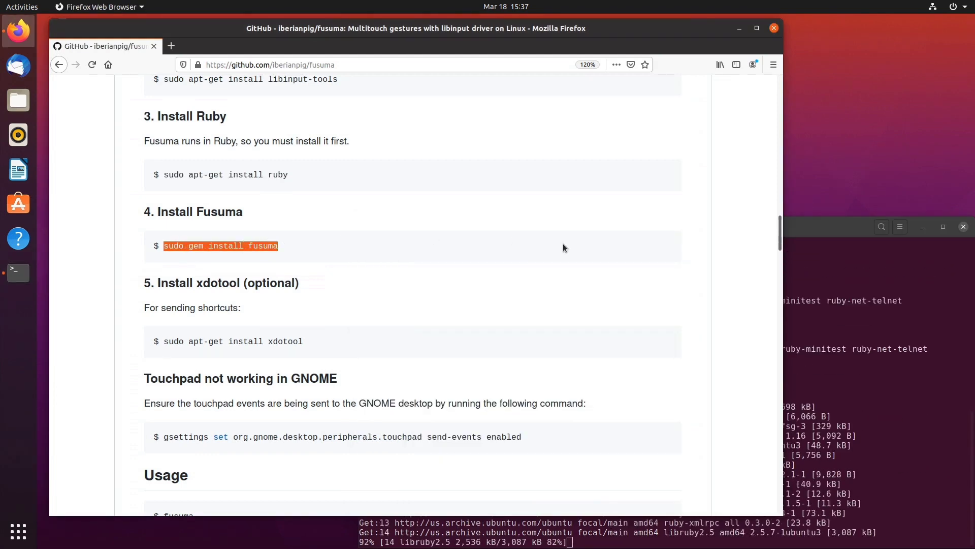
left_click(801, 226)
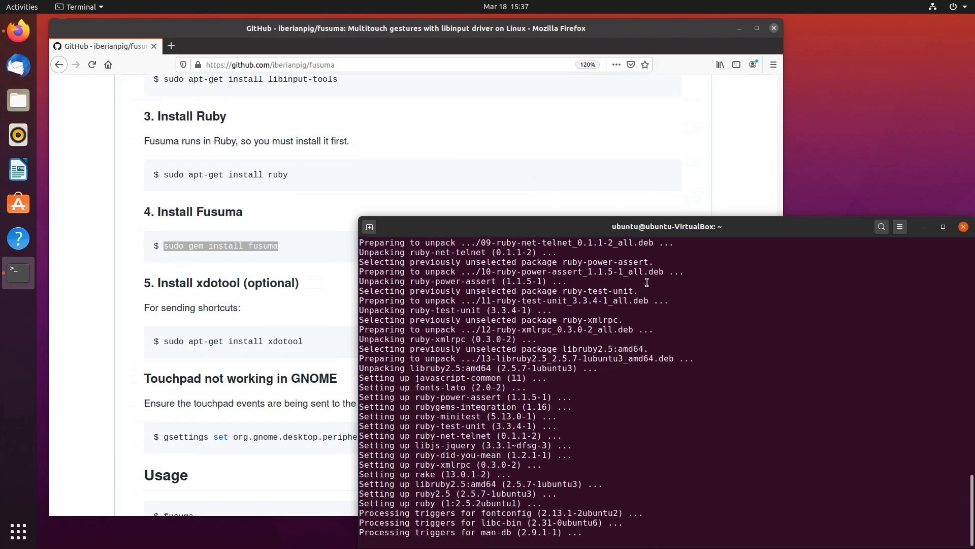
middle_click(689, 297)
key("Return")
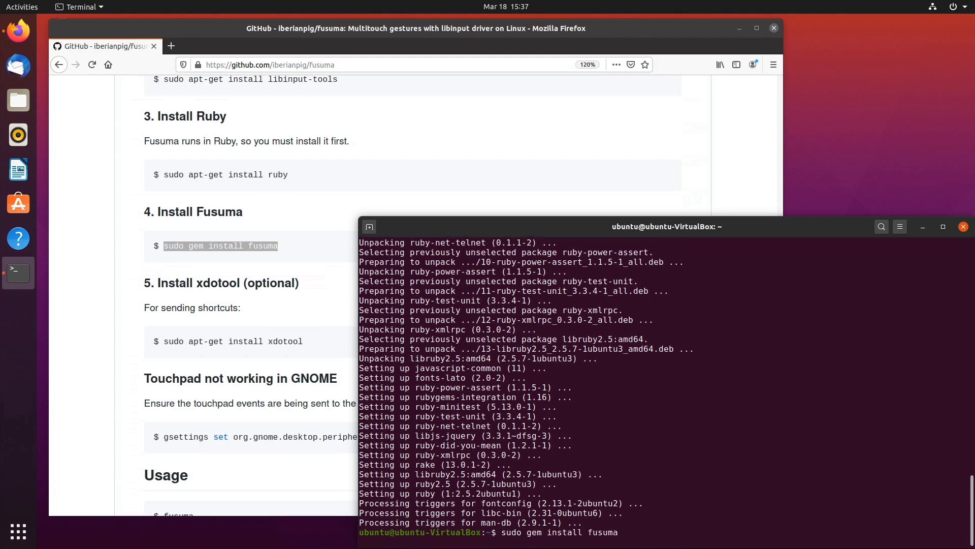
left_click(324, 304)
scroll(352, 236, "down", 3)
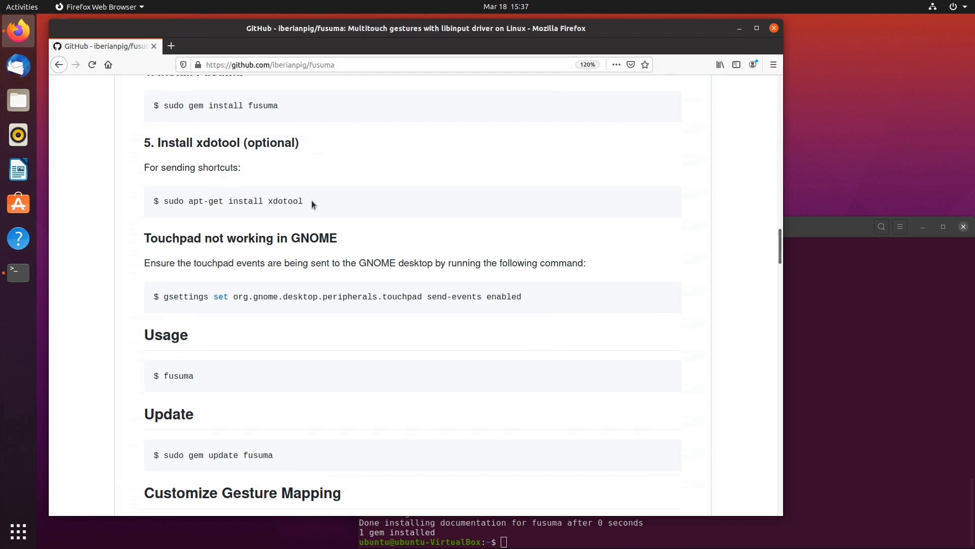
Step: Install xdotool with sudo apt-get install xdotool, then launch Settings from the system menu
double_click(165, 201)
left_click_drag(191, 202, 307, 204)
key("super+c")
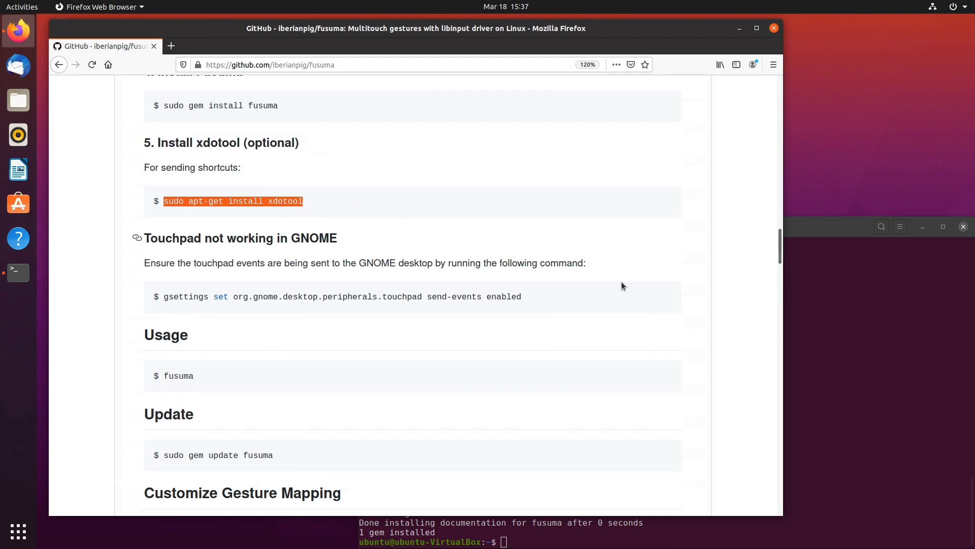
left_click(855, 322)
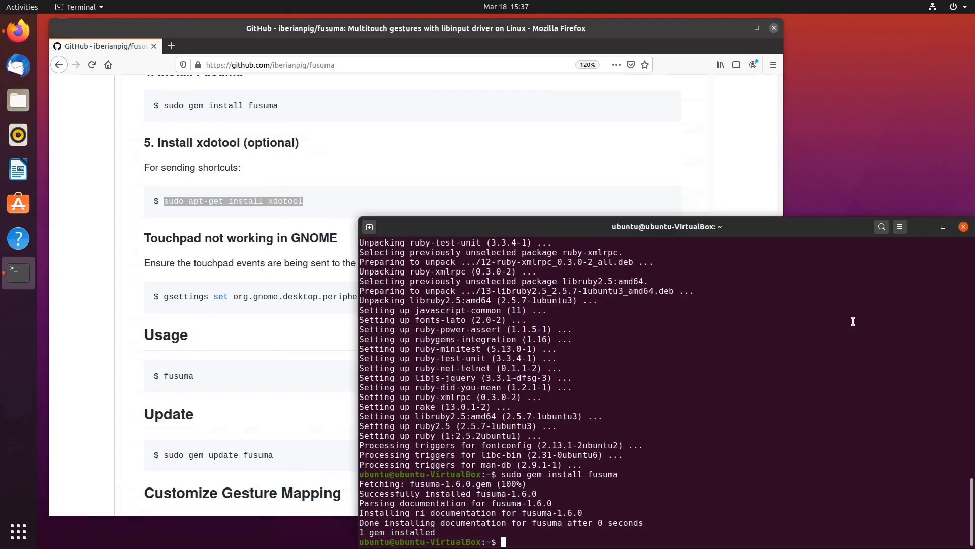
middle_click(783, 303)
key("Return")
key("Return")
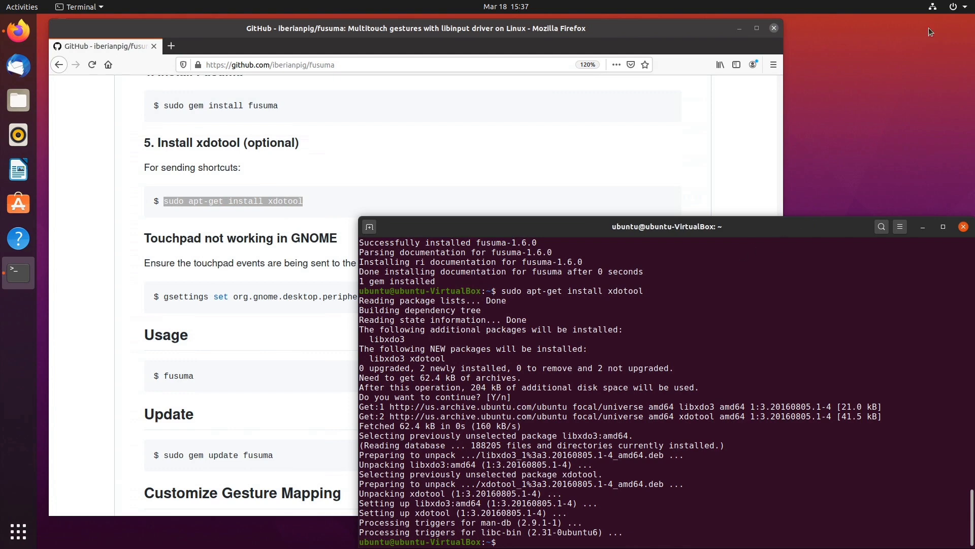
left_click(957, 6)
left_click(846, 87)
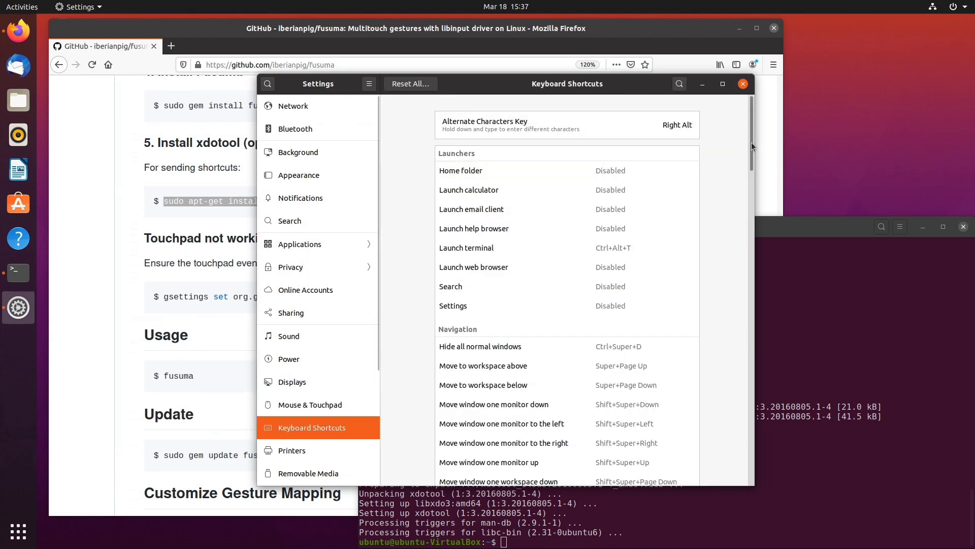
scroll(751, 152, "down", 4)
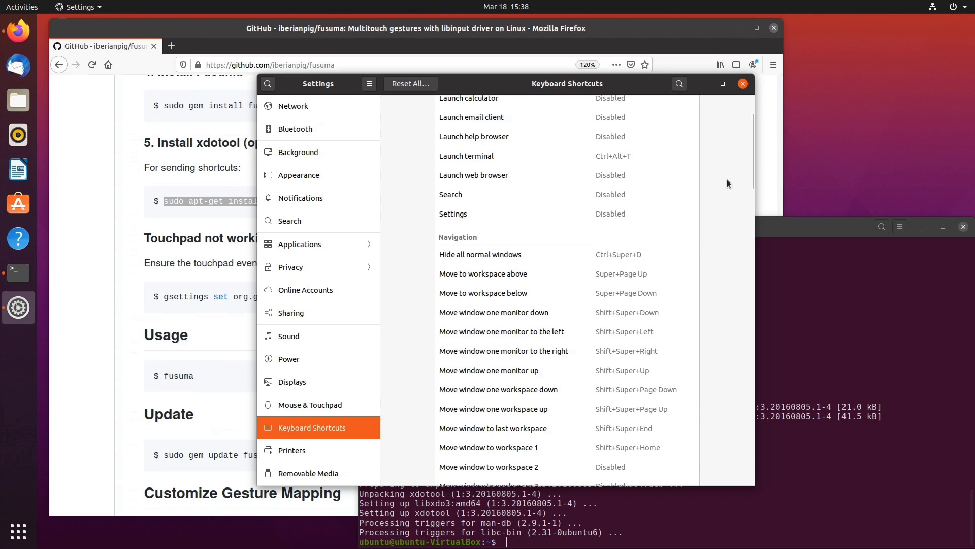
scroll(728, 179, "down", 5)
scroll(727, 183, "down", 5)
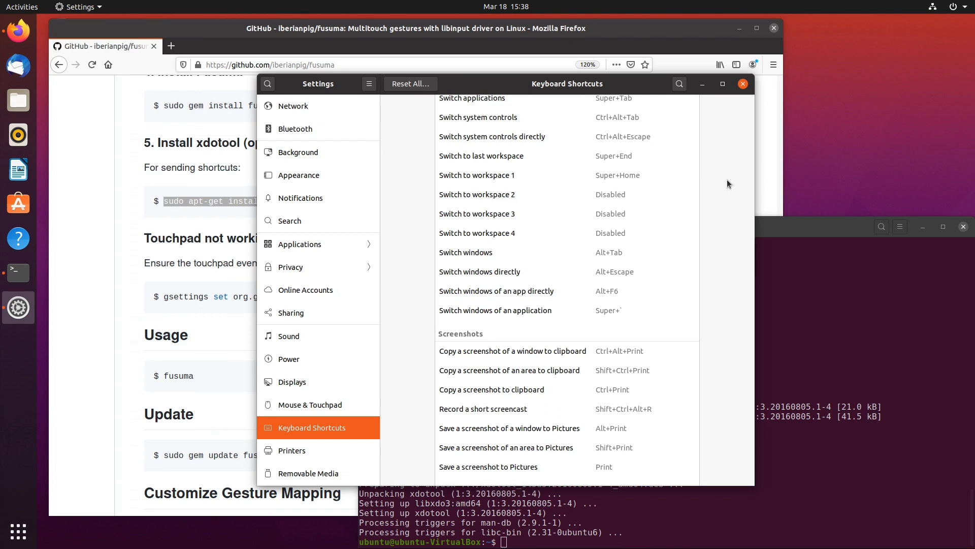
left_click(743, 83)
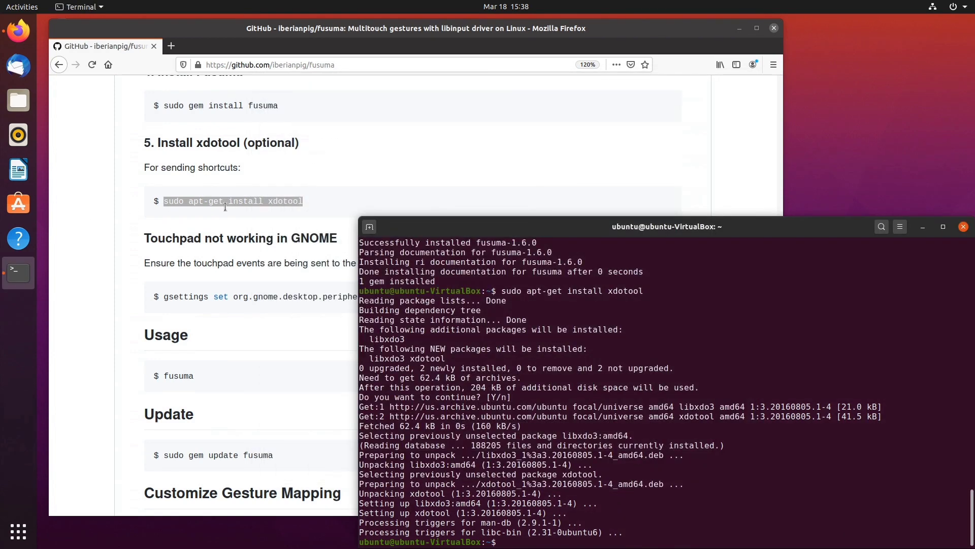
Step: Rerun the xdotool install to confirm it is already the newest version, then scroll the README
middle_click(609, 438)
key("Return")
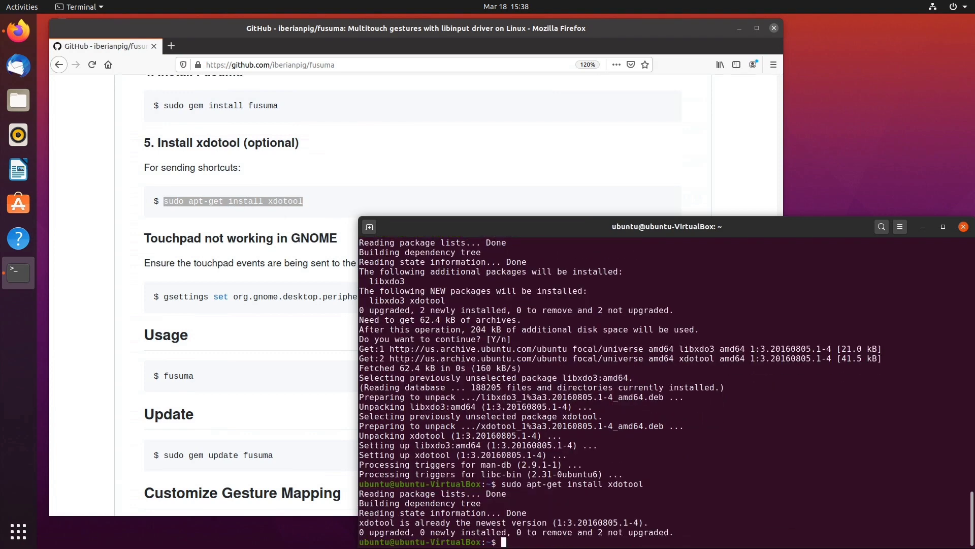
left_click(108, 322)
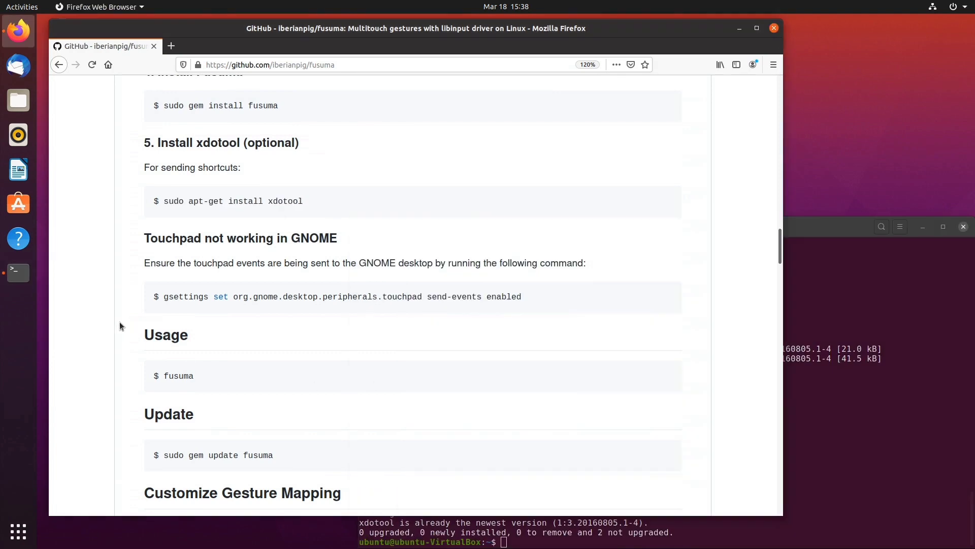
scroll(101, 252, "down", 3)
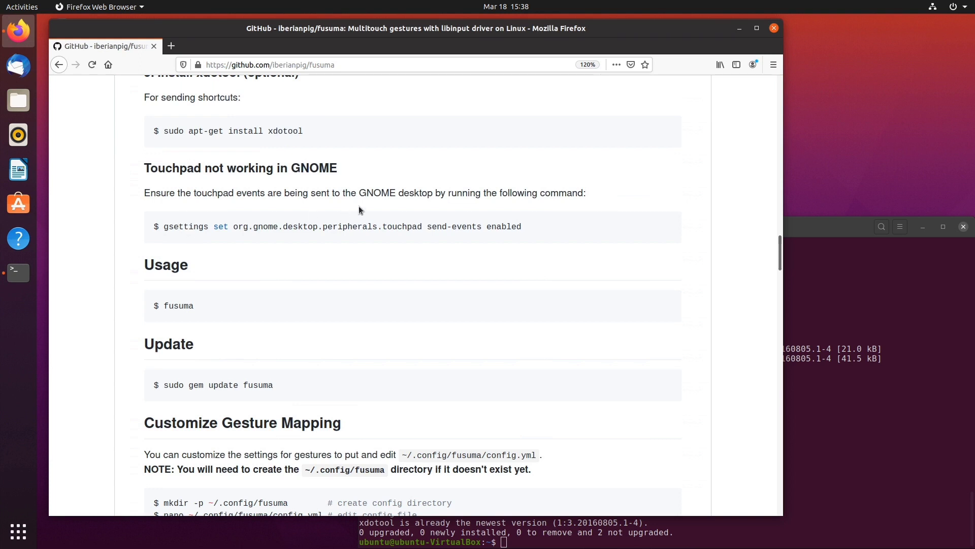
left_click(954, 7)
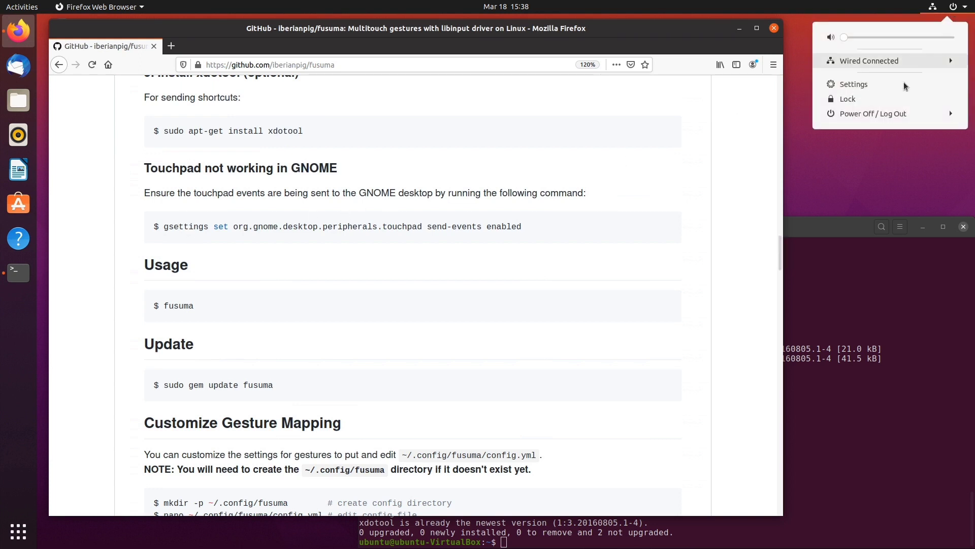
left_click(859, 85)
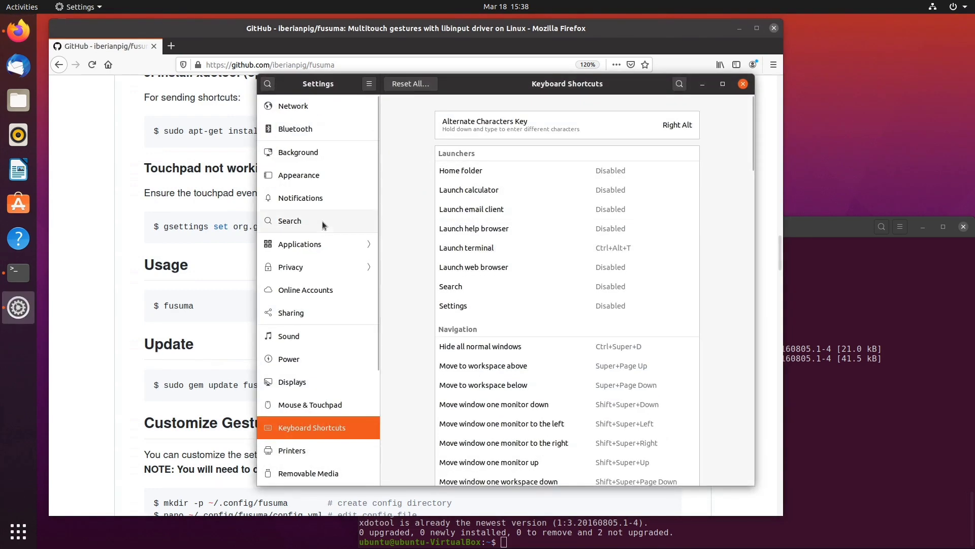
left_click(313, 406)
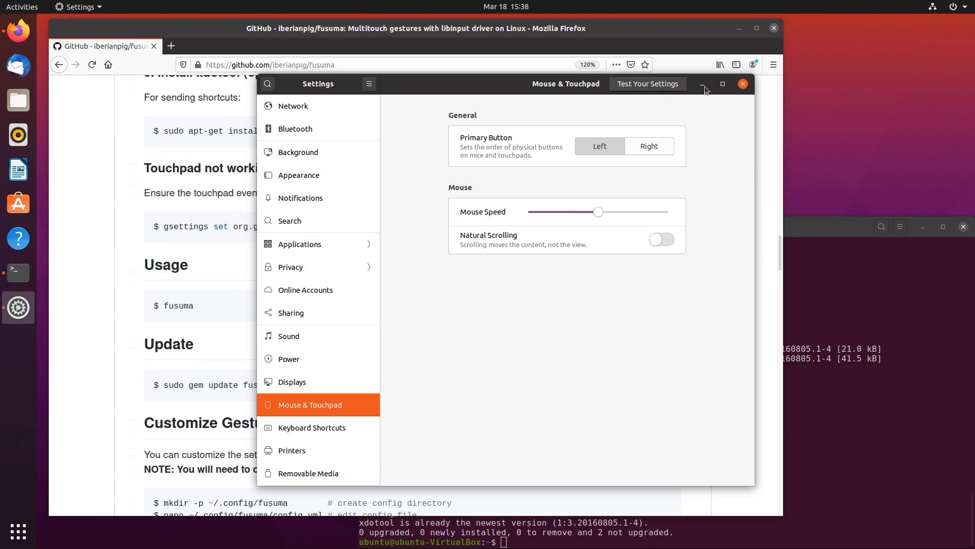
left_click(743, 84)
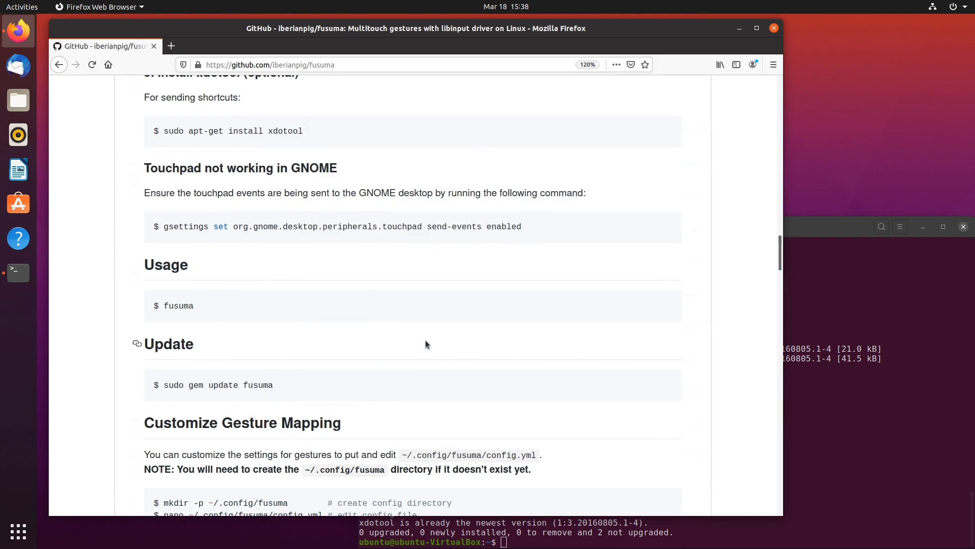
Step: Scroll to Customize Gesture Mapping and select the mkdir -p ~/.config/fusuma command
scroll(378, 321, "down", 5)
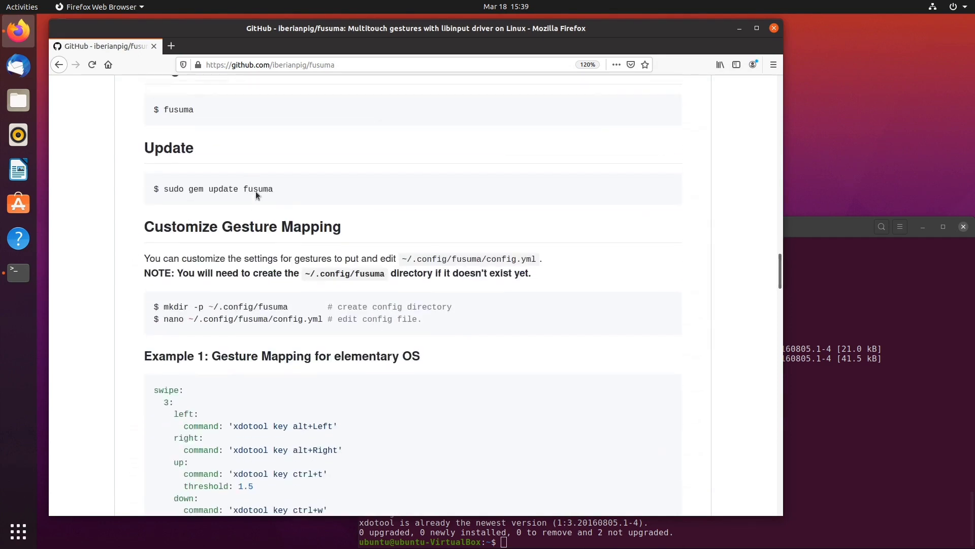
scroll(257, 192, "up", 2)
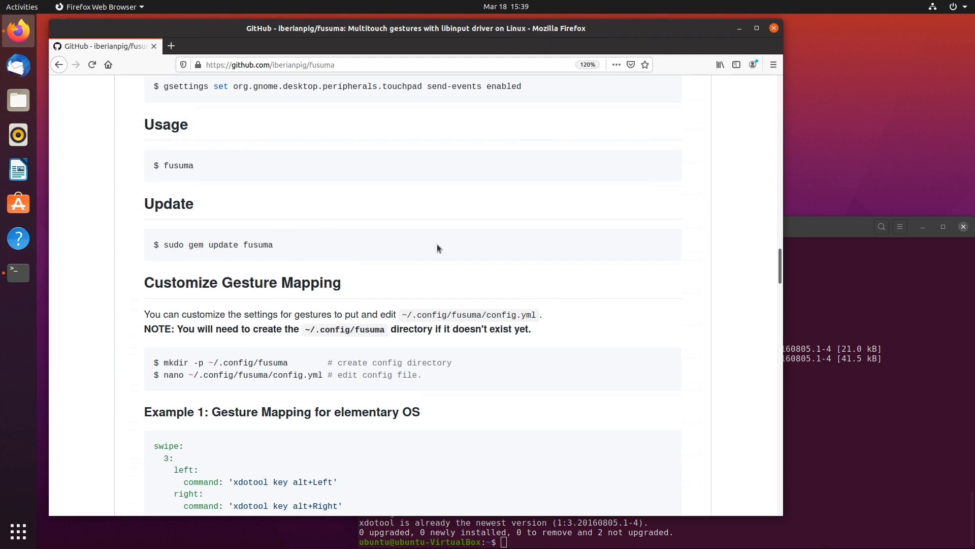
scroll(532, 222, "down", 2)
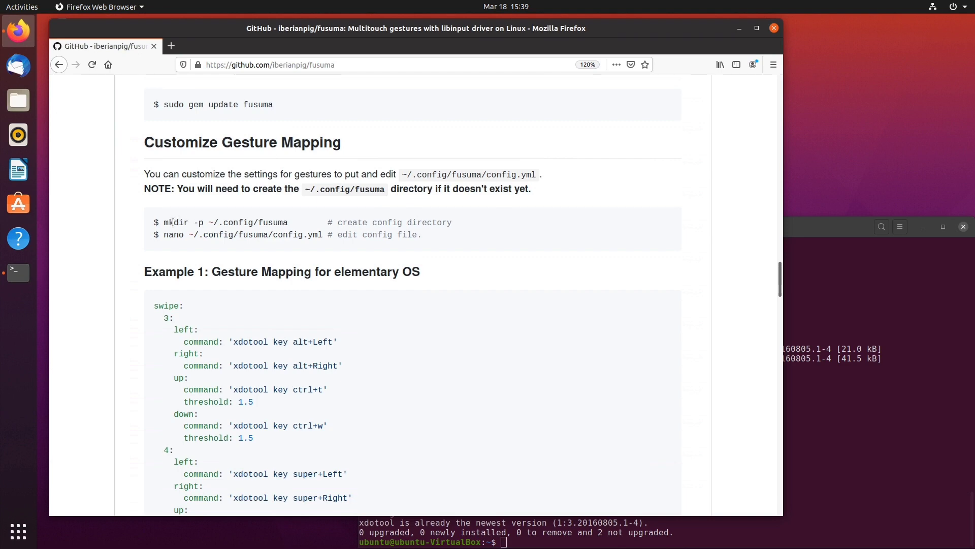
left_click_drag(172, 222, 269, 220)
key("ctrl+c")
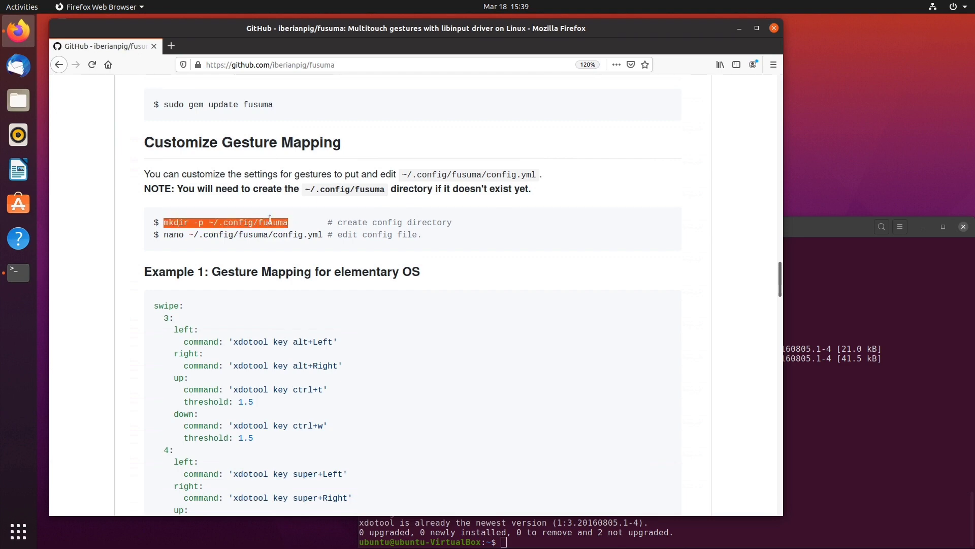
Step: Run mkdir -p ~/.config/fusuma in the terminal
left_click(813, 386)
key("ctrl+shift+v")
key("Return")
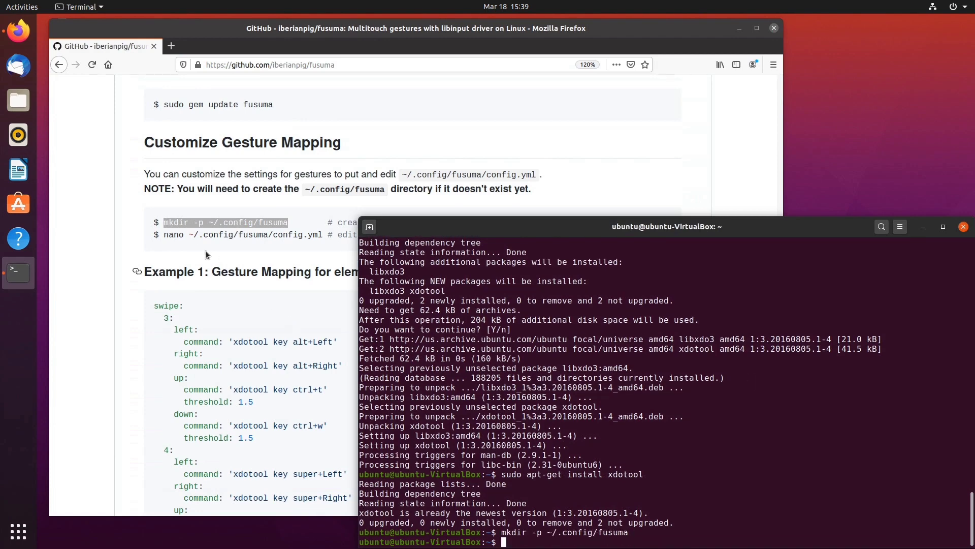
Step: Open the config.yml path in gedit and move the editor to the right side of the screen
double_click(173, 233)
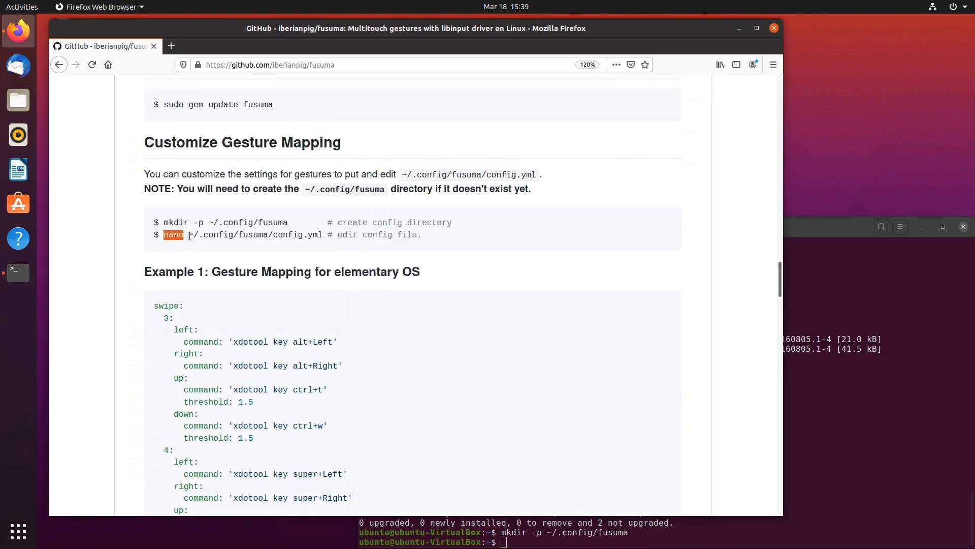
left_click_drag(189, 234, 322, 233)
key("ctrl+c")
left_click(833, 401)
type("gedit")
key("ctrl+shift+v")
key("Return")
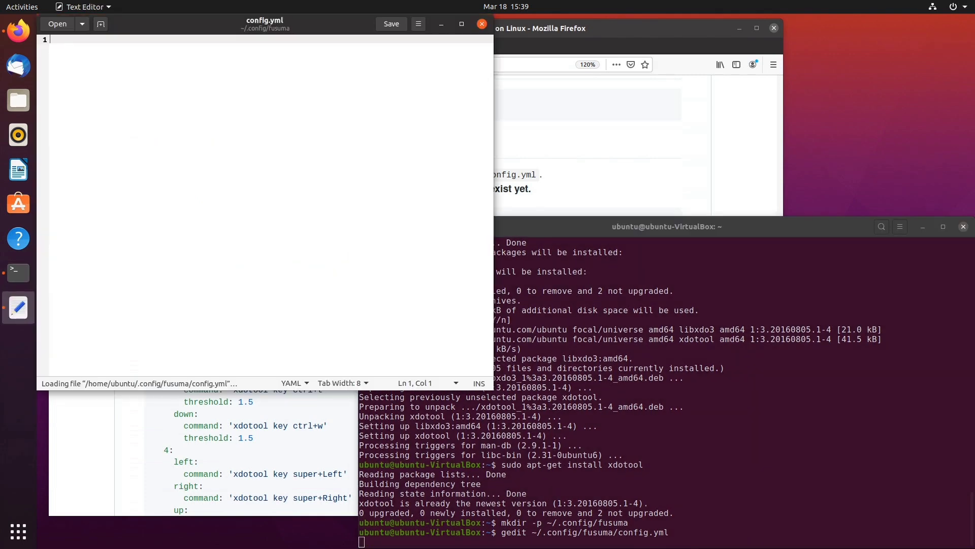
left_click_drag(282, 27, 737, 58)
Step: Scroll down to the README's Example 2 mapping and select its entire YAML block
left_click(121, 184)
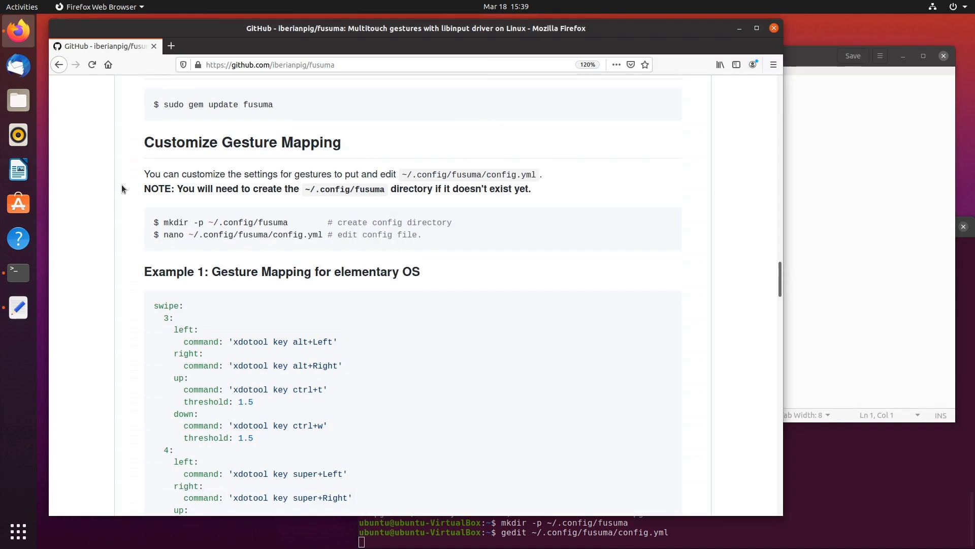
scroll(122, 186, "down", 3)
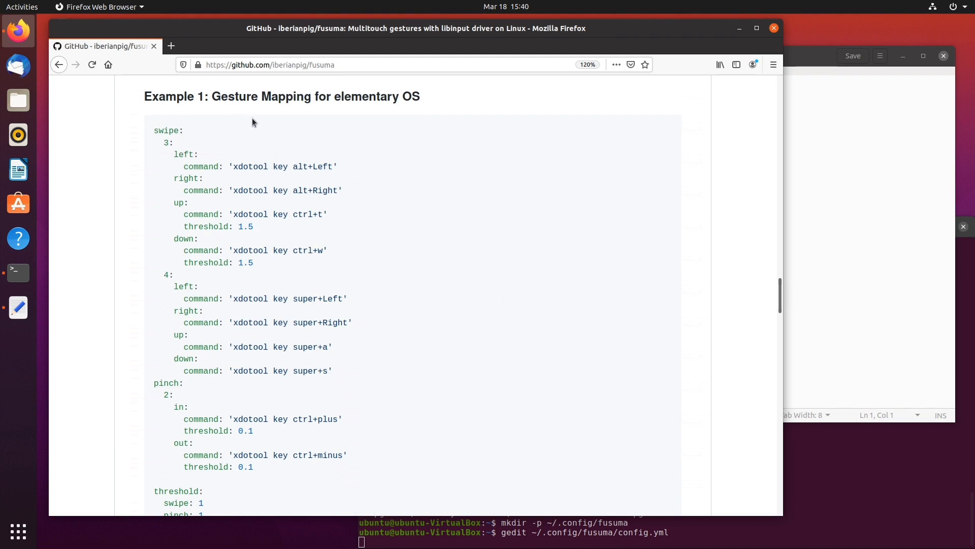
scroll(305, 118, "down", 3)
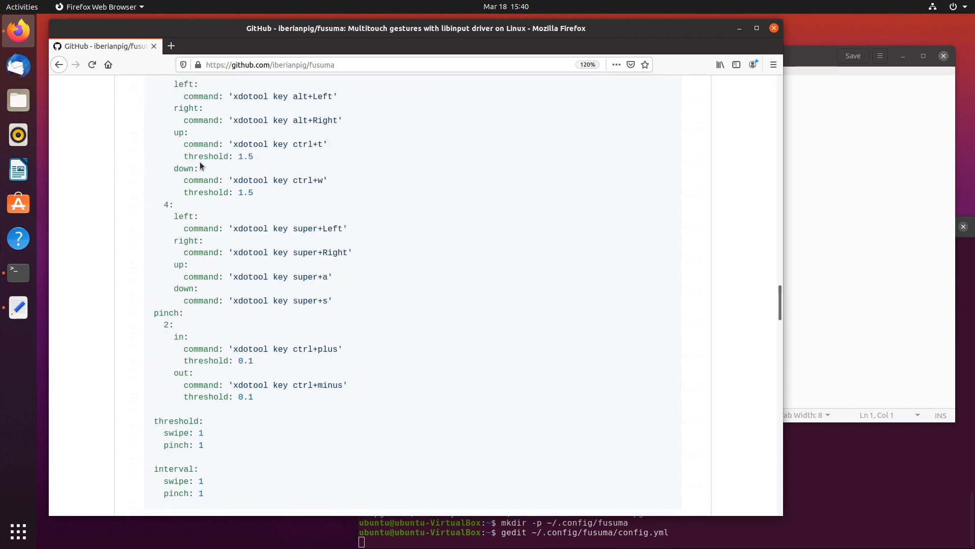
scroll(281, 203, "down", 3)
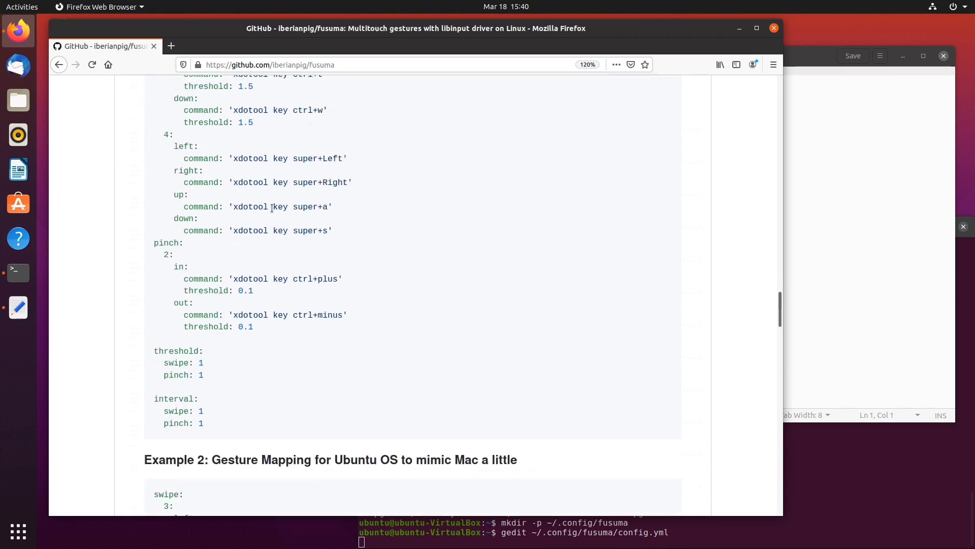
scroll(277, 209, "up", 10)
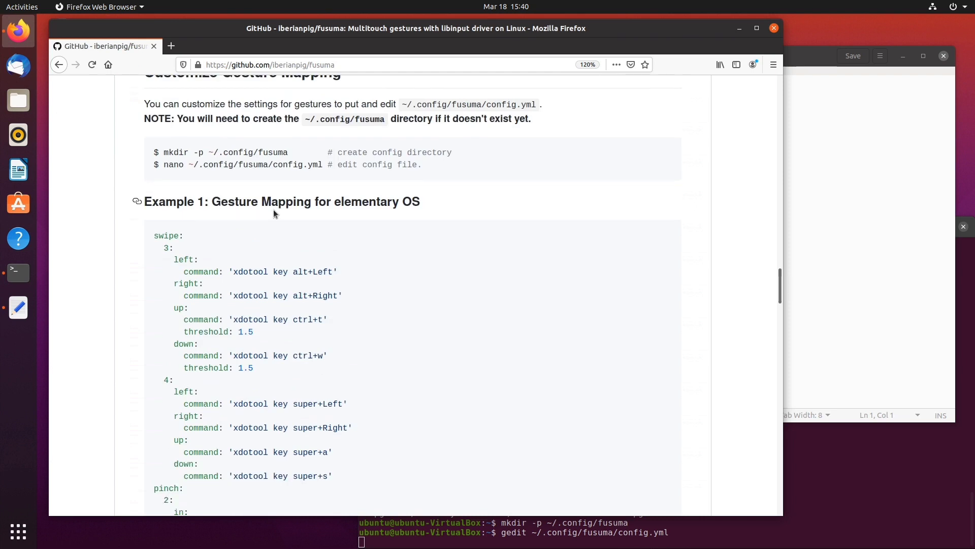
scroll(295, 218, "down", 20)
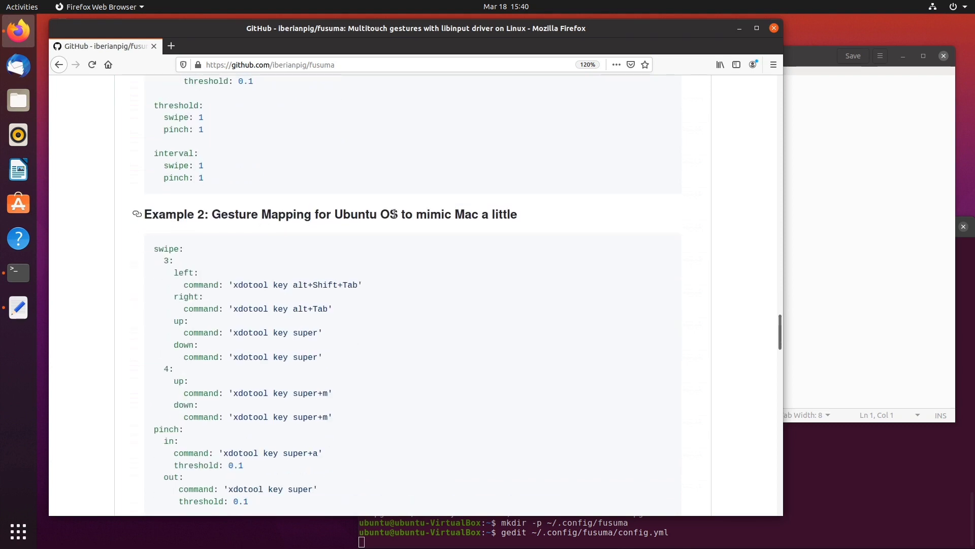
scroll(482, 226, "down", 5)
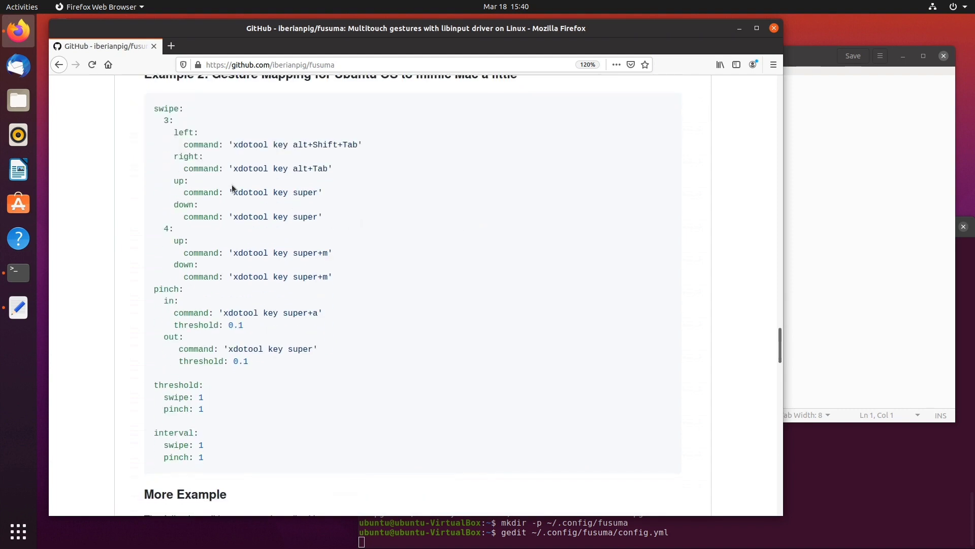
left_click_drag(153, 107, 285, 458)
key("ctrl+c")
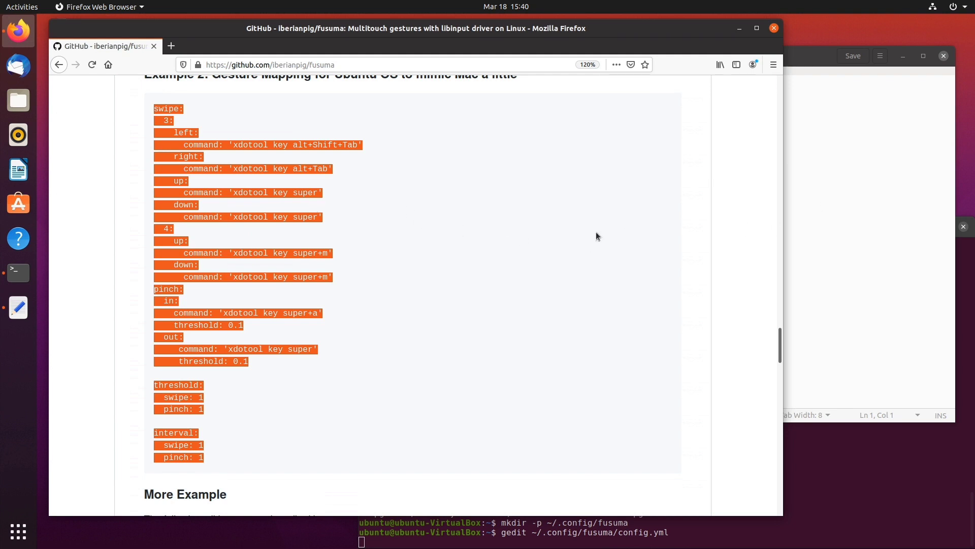
Step: Paste the Example 2 YAML into config.yml, save it, and review the 3-finger swipe entries
left_click(836, 230)
key("ctrl+v")
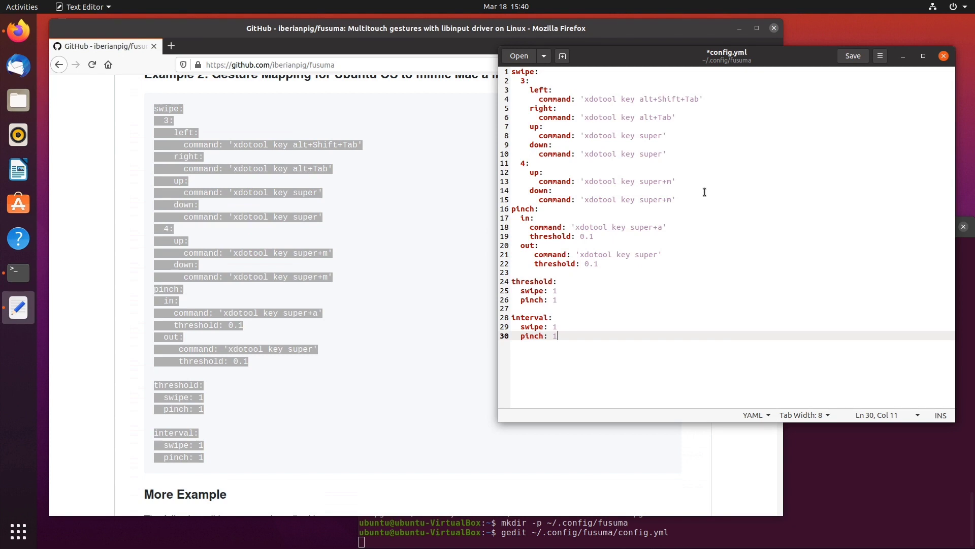
key("ctrl+s")
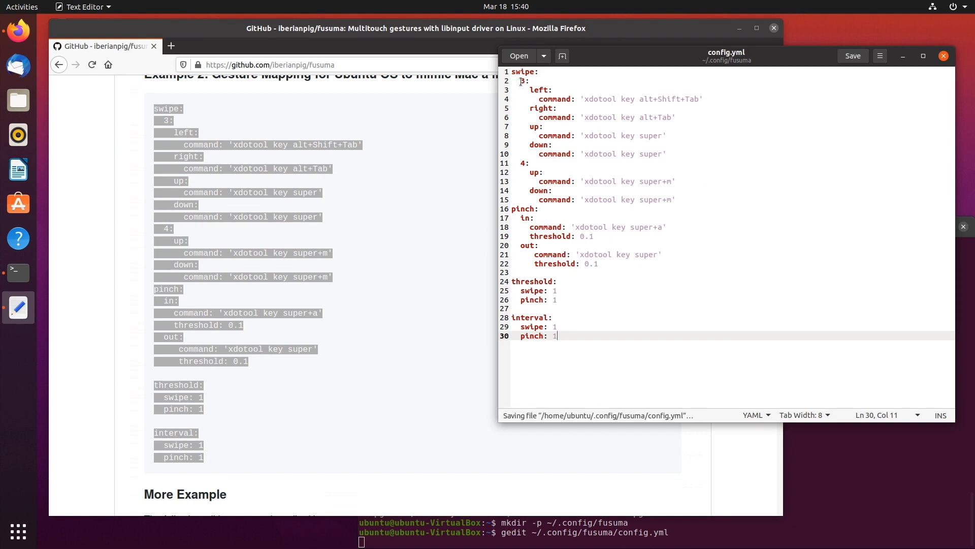
left_click(521, 80)
left_click(531, 88)
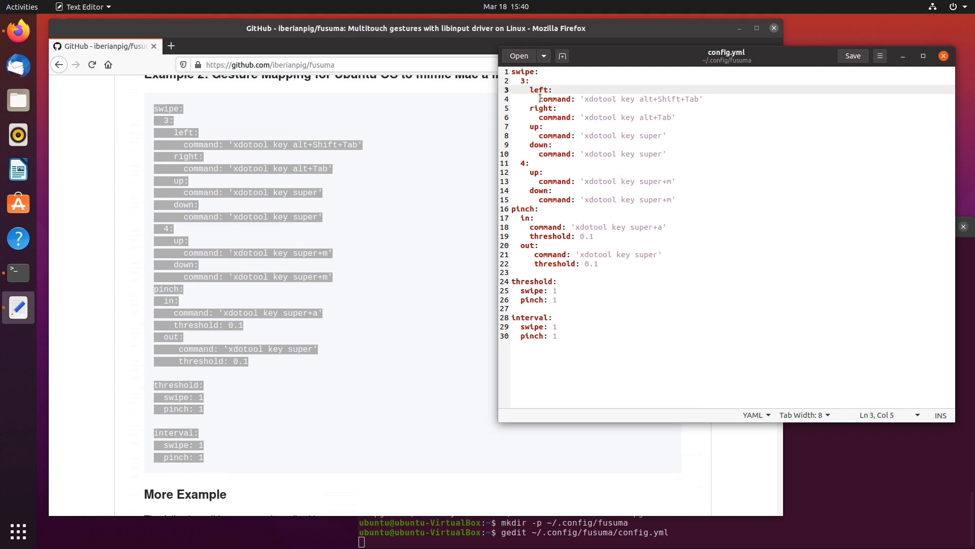
left_click(537, 100)
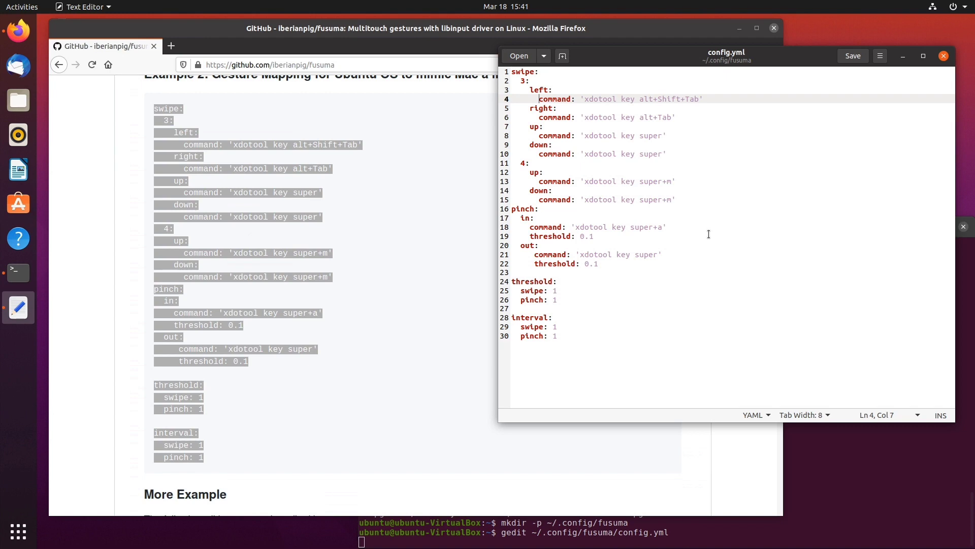
scroll(418, 267, "down", 10)
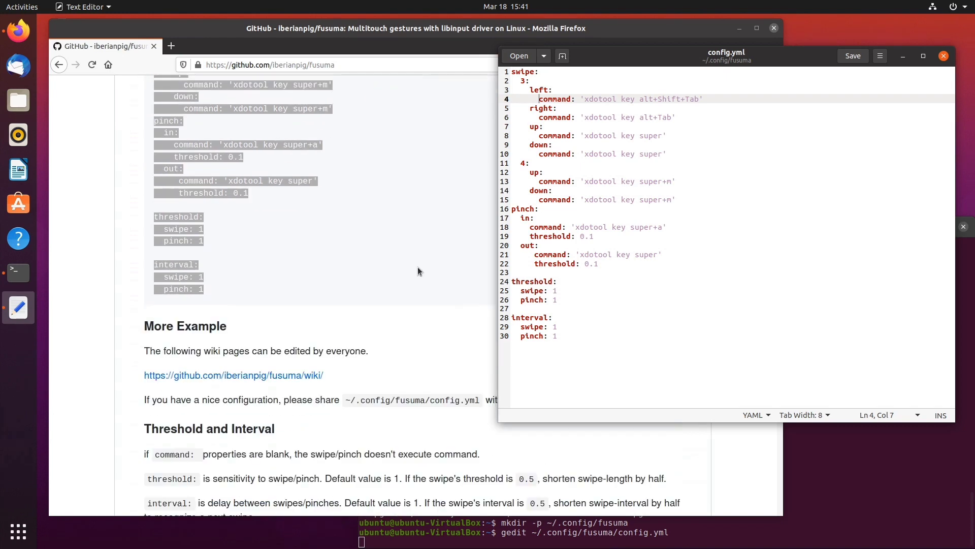
Step: Open the fusuma wiki link from the README in a new tab and switch to it
left_click(418, 196)
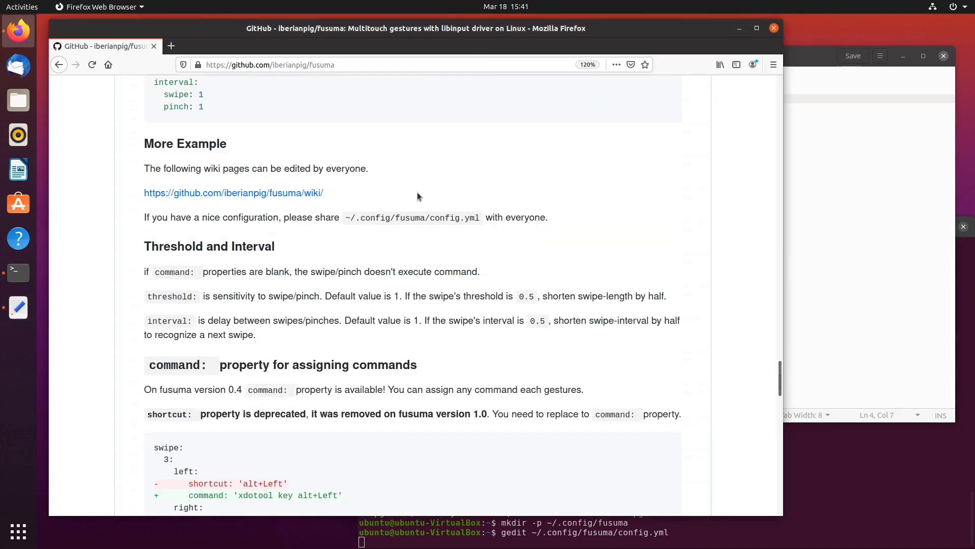
right_click(286, 197)
left_click(308, 203)
left_click(208, 47)
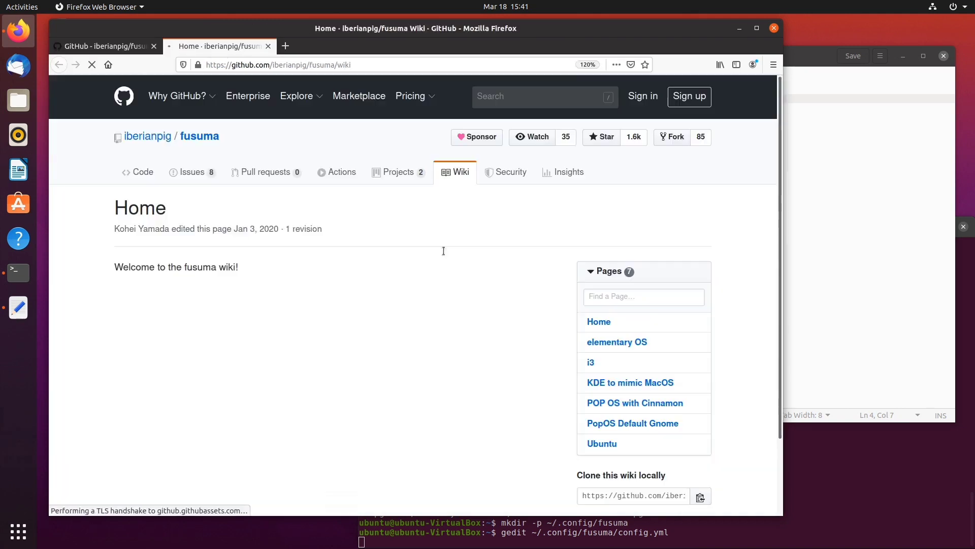
Step: View the wiki's POP OS with Cinnamon example config, then return to the README tab
scroll(551, 260, "down", 1)
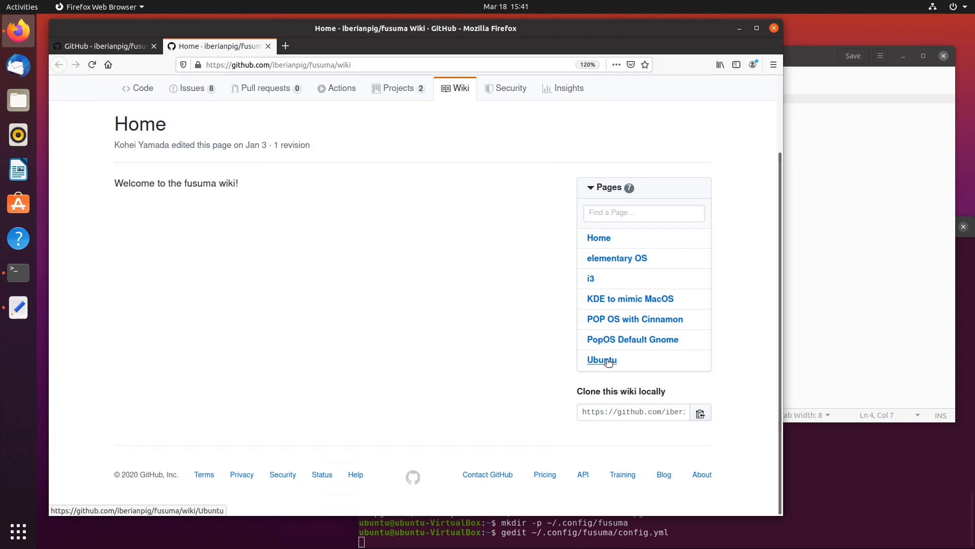
left_click(615, 319)
scroll(365, 254, "down", 5)
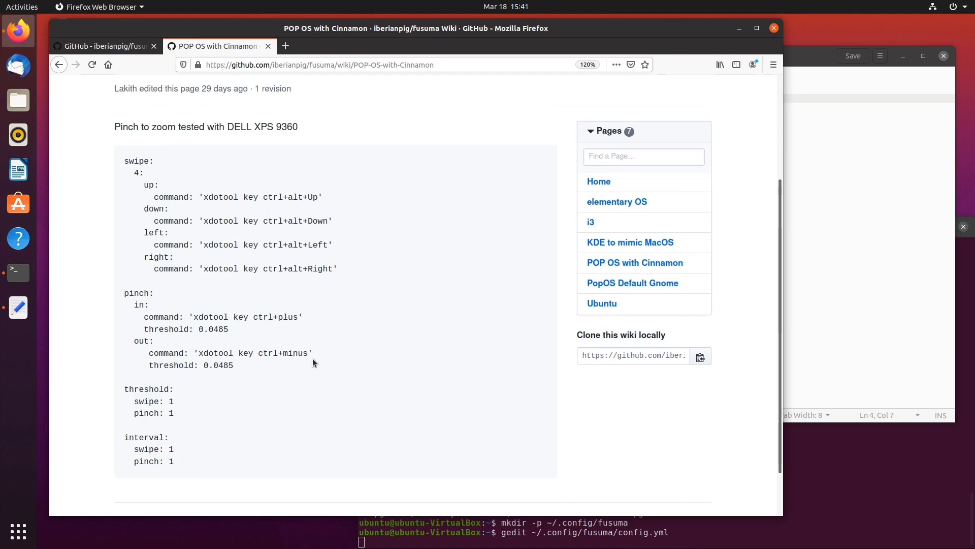
scroll(315, 353, "down", 2)
scroll(340, 332, "up", 7)
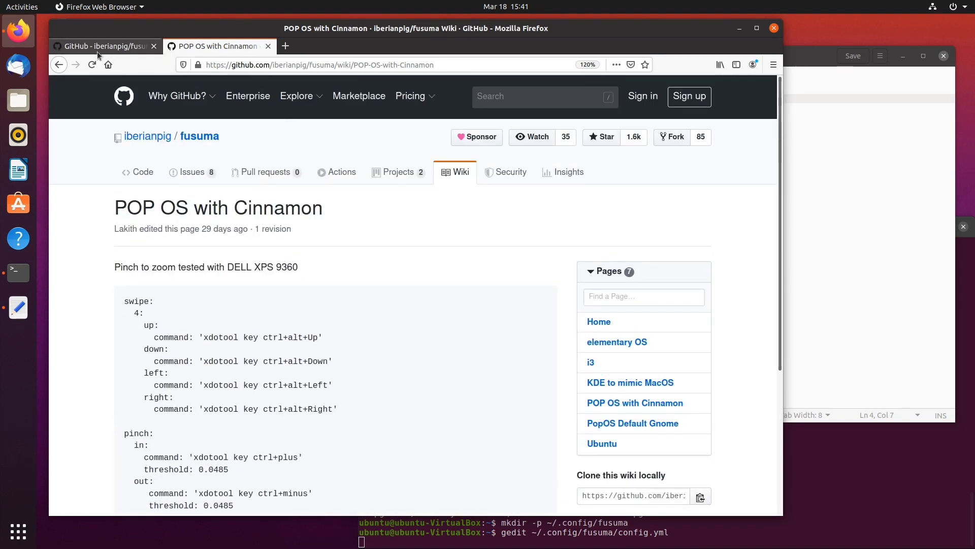
left_click(96, 44)
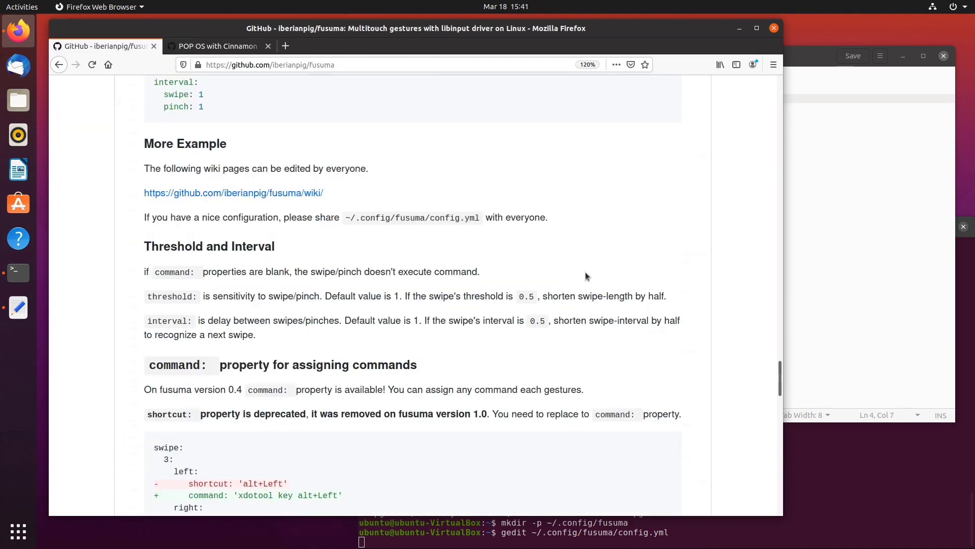
Step: In config.yml, point out the 3- and 4-finger counts, the left direction and the line-4 xdotool command
left_click(800, 60)
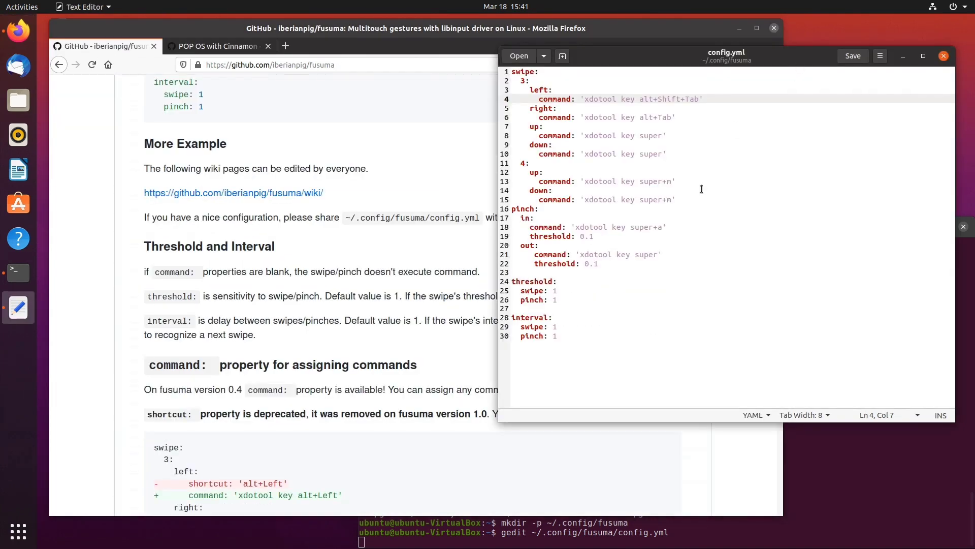
left_click(517, 71)
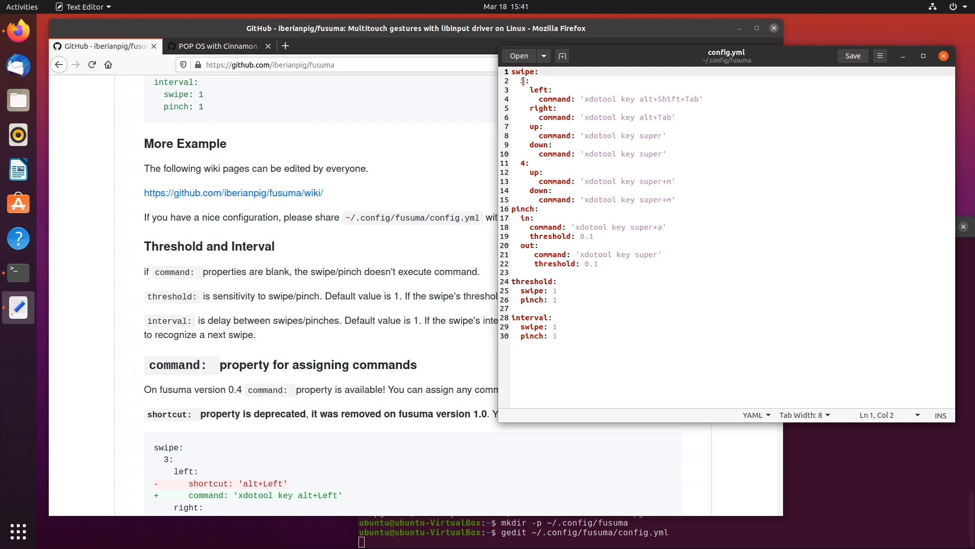
double_click(523, 81)
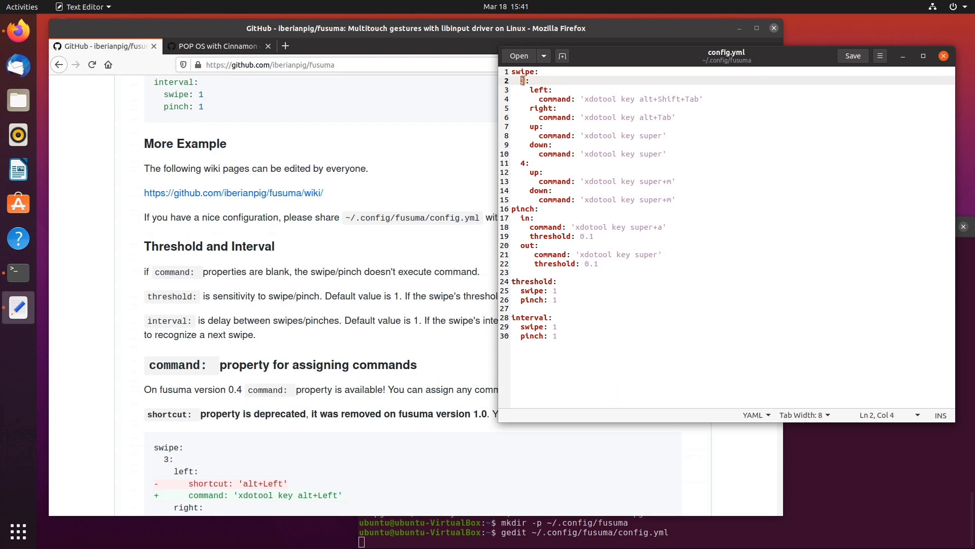
double_click(524, 163)
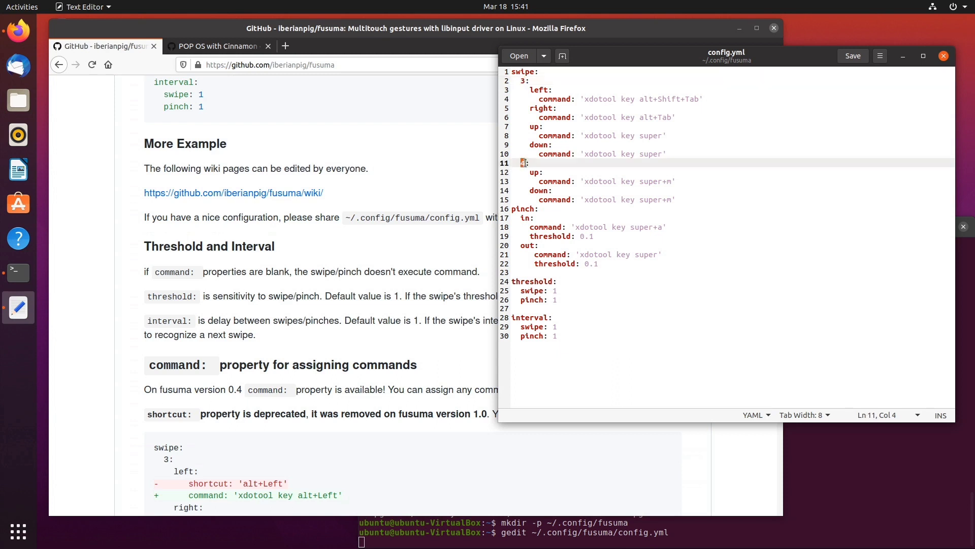
double_click(532, 90)
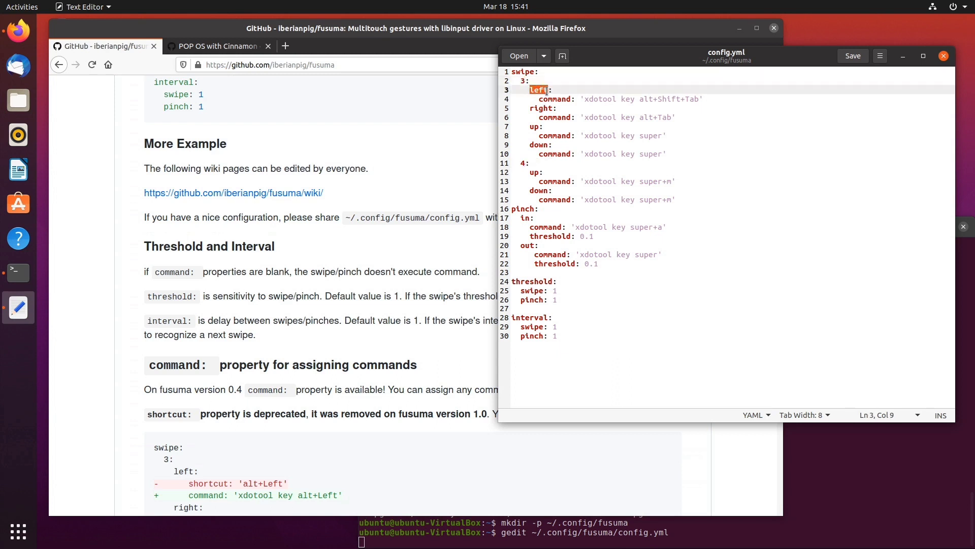
left_click_drag(539, 99, 570, 97)
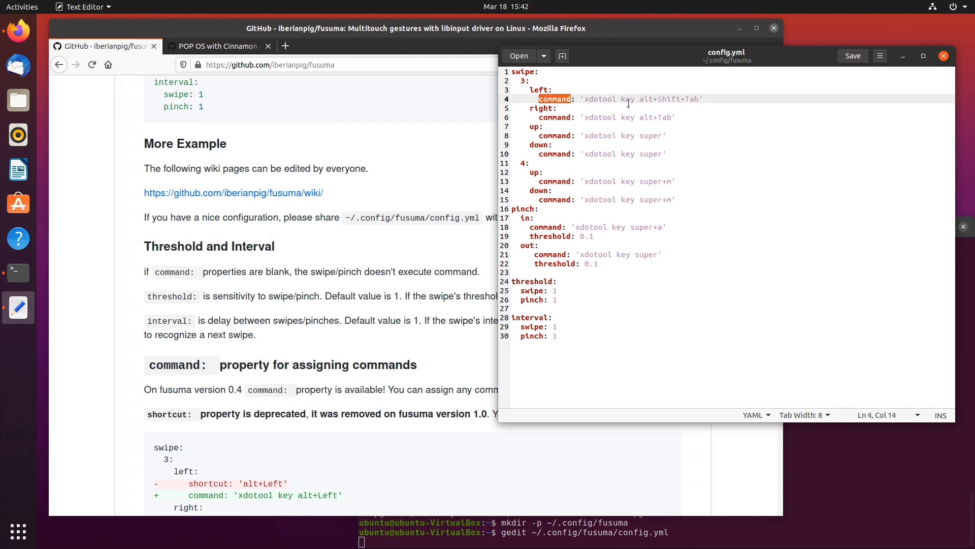
left_click(607, 100)
Step: From the README's Available keys hint, open xdotool issue #212 on valid key names in a new tab
left_click(427, 257)
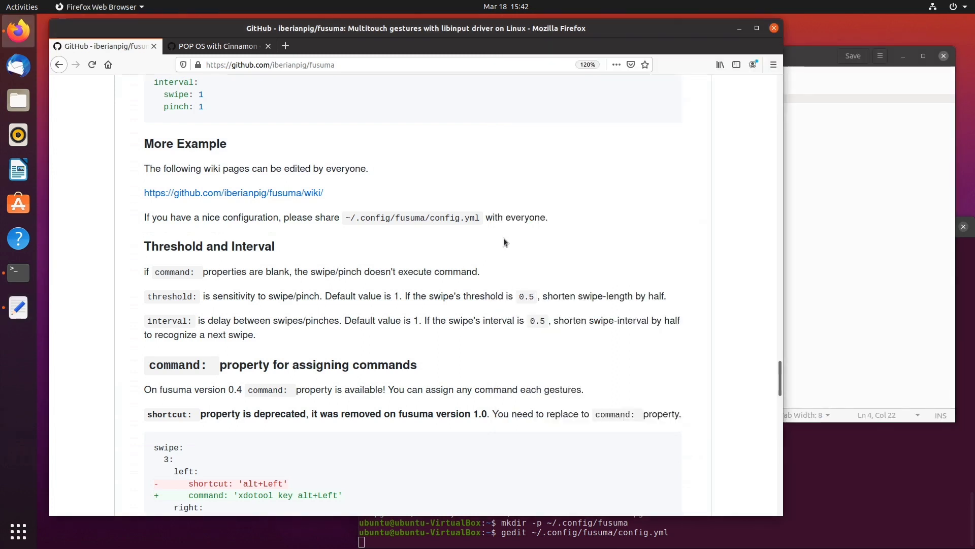
scroll(510, 238, "down", 5)
scroll(515, 223, "down", 3)
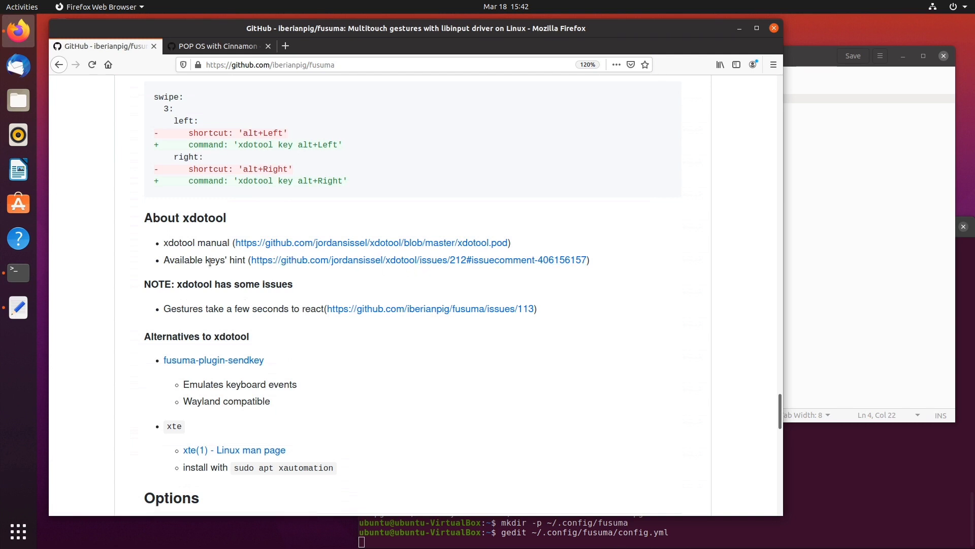
middle_click(343, 264)
left_click(224, 47)
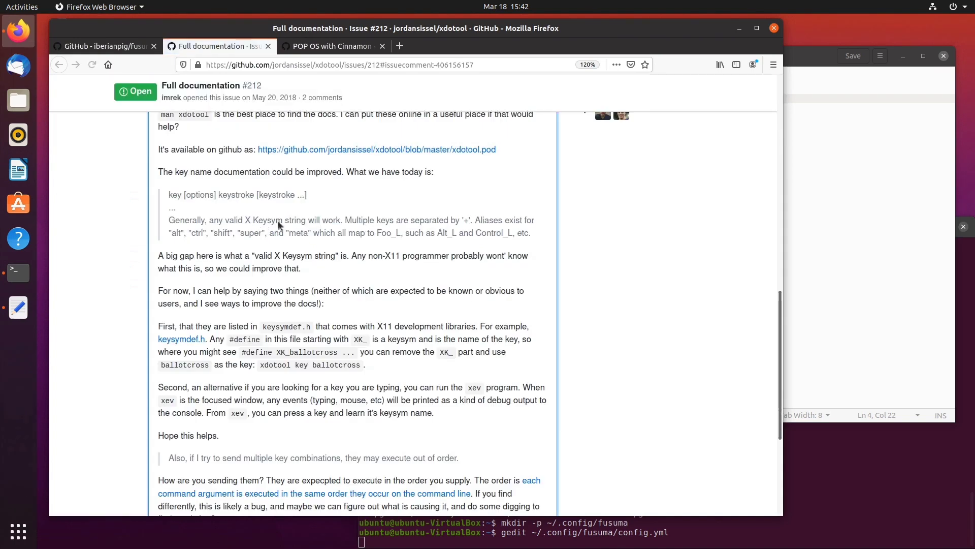
scroll(123, 210, "down", 4)
scroll(127, 211, "up", 3)
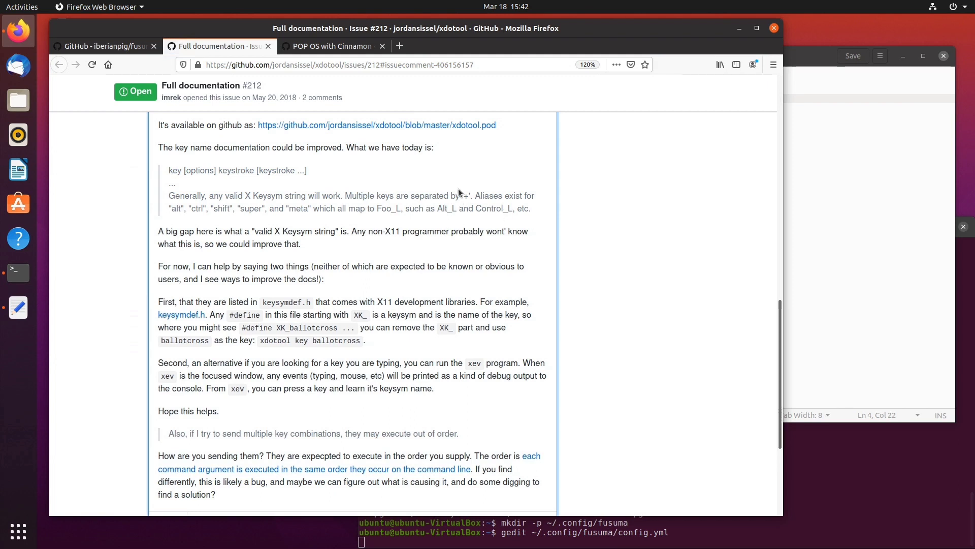
Step: Return to the fusuma README tab, scrolled up to the Threshold and Interval section
left_click(842, 189)
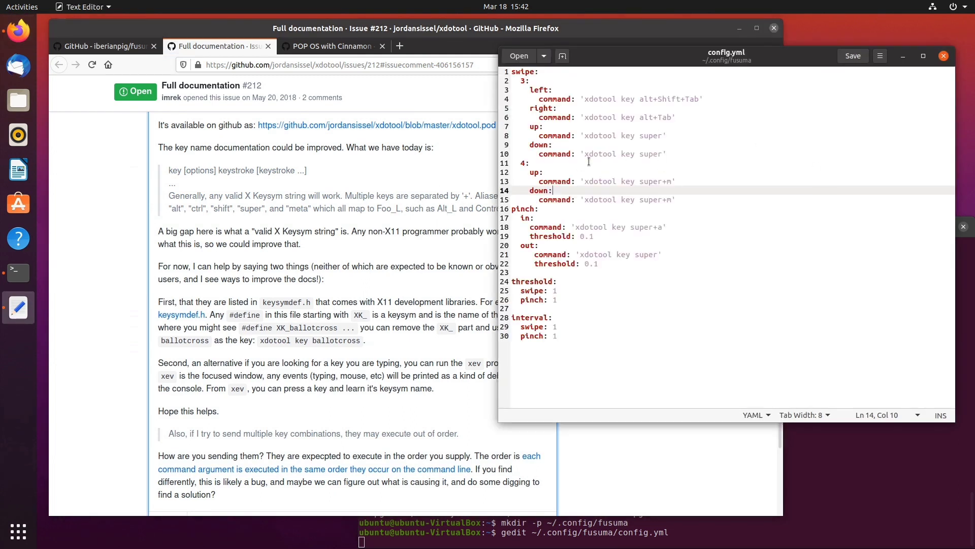
left_click(315, 200)
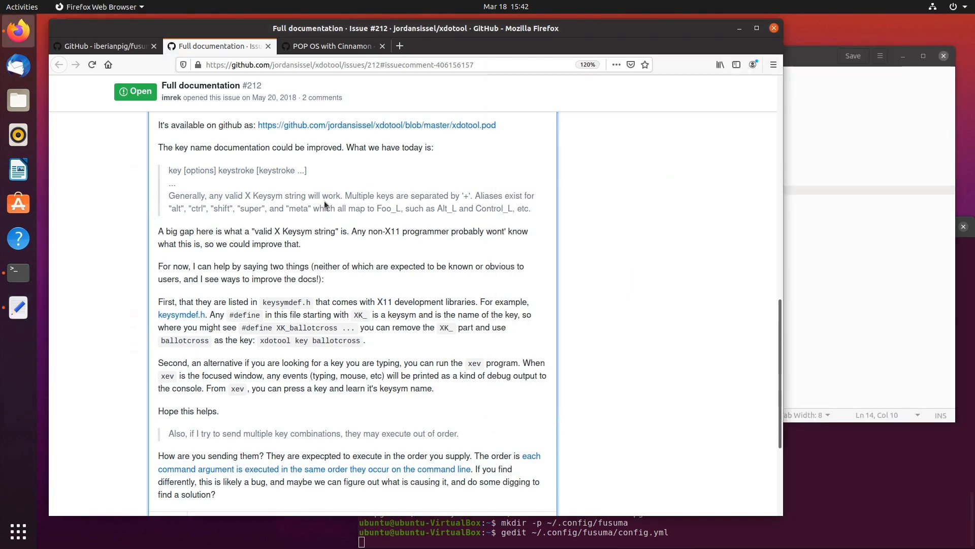
scroll(313, 201, "up", 3)
scroll(313, 201, "up", 1)
left_click(86, 46)
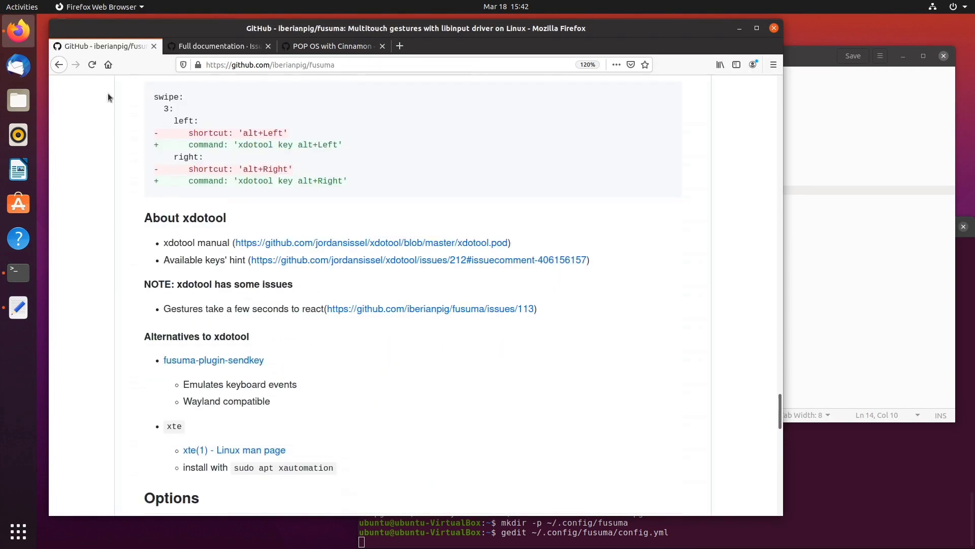
scroll(155, 253, "up", 7)
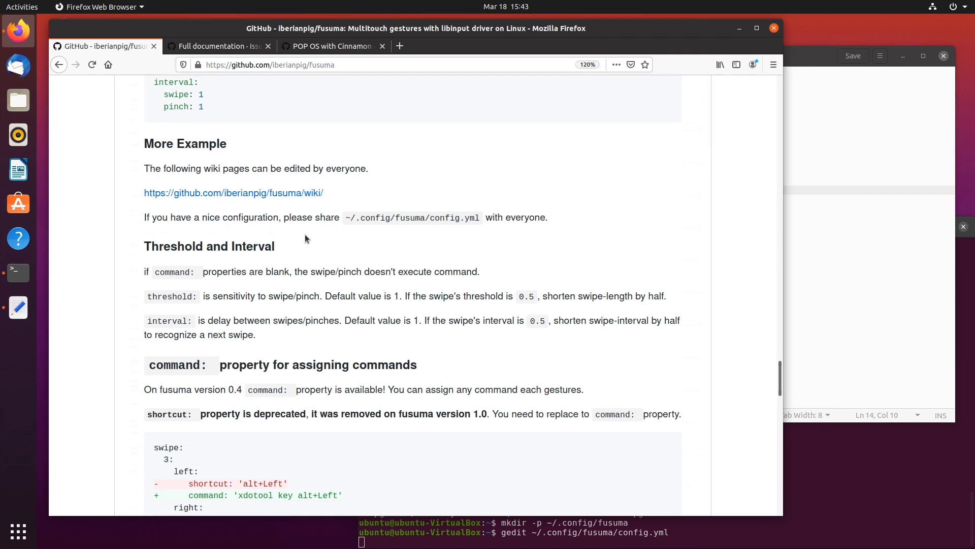
scroll(308, 238, "down", 3)
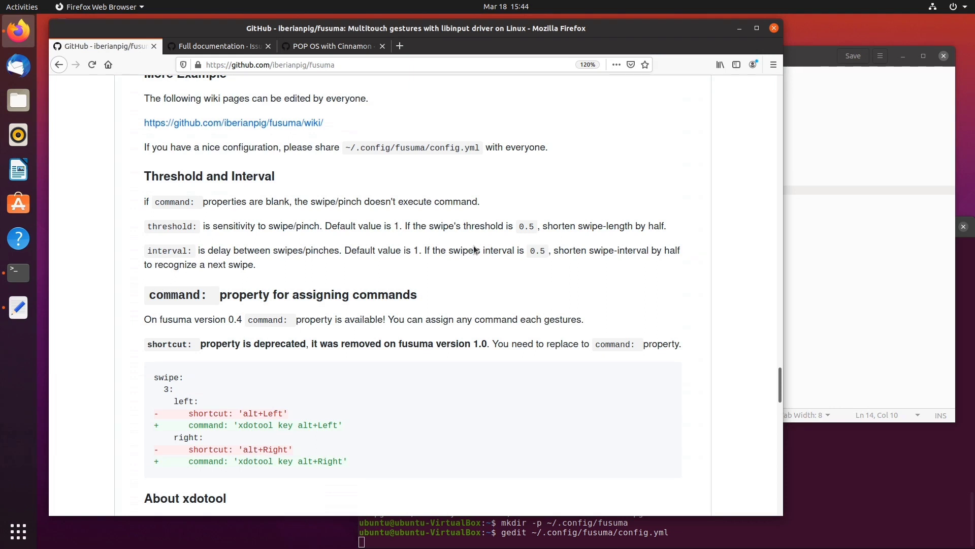
left_click(802, 263)
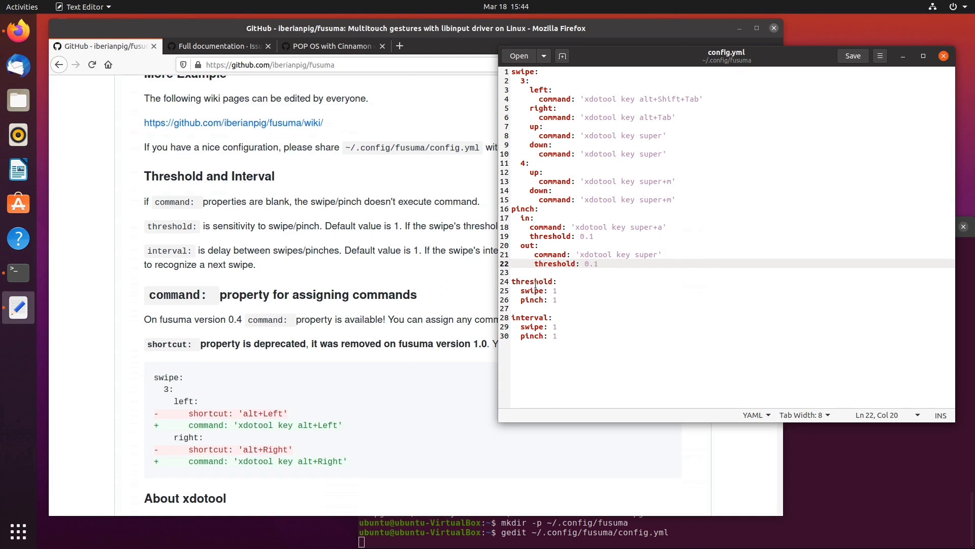
Step: Scroll the fusuma README down to its Options and Autostart sections
left_click(120, 294)
scroll(120, 293, "down", 7)
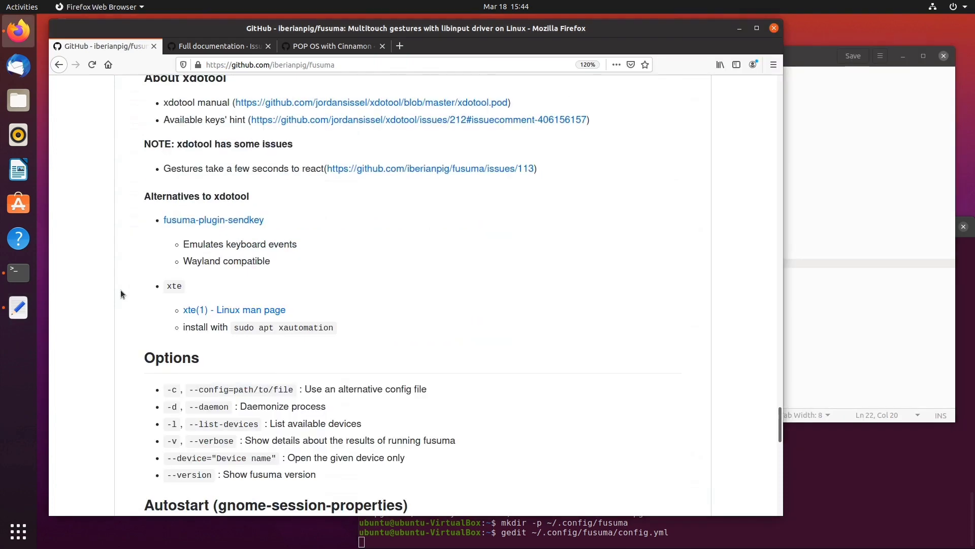
scroll(120, 290, "down", 3)
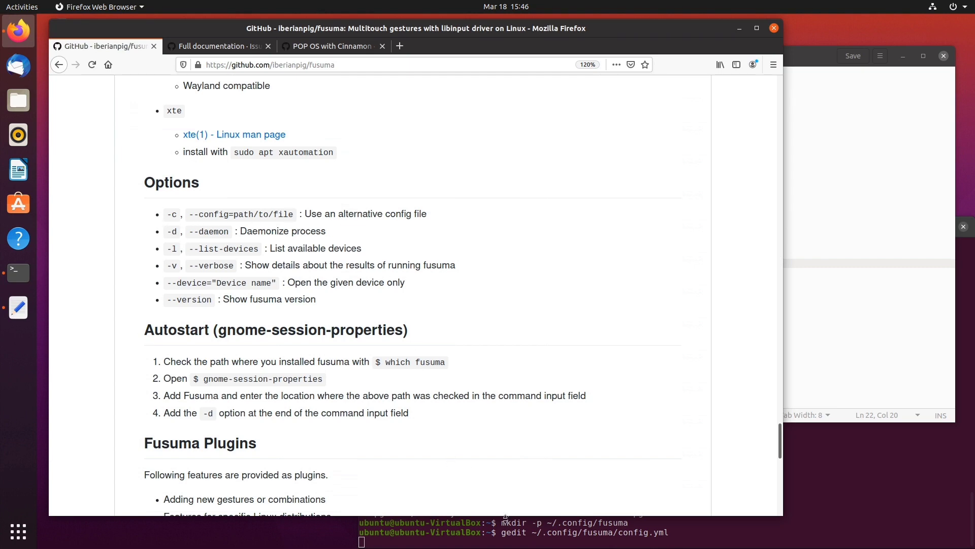
Step: Close the config.yml editor and run fusuma in the terminal
left_click(562, 529)
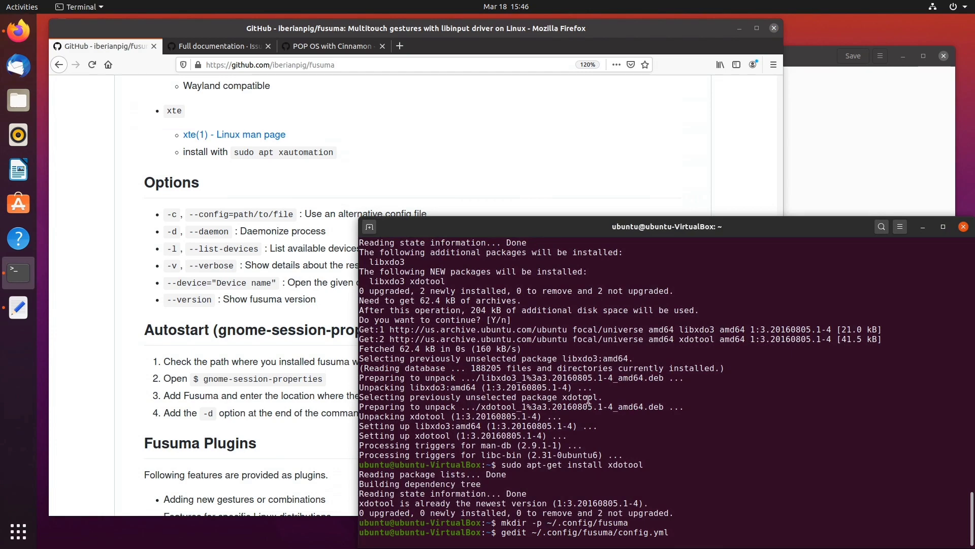
left_click(936, 67)
left_click(941, 58)
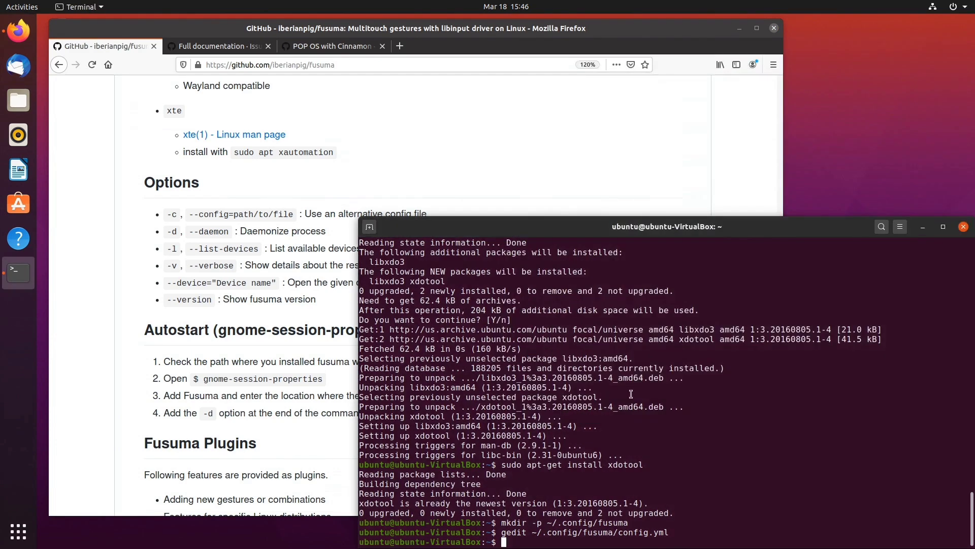
type("fusuma")
key("Return")
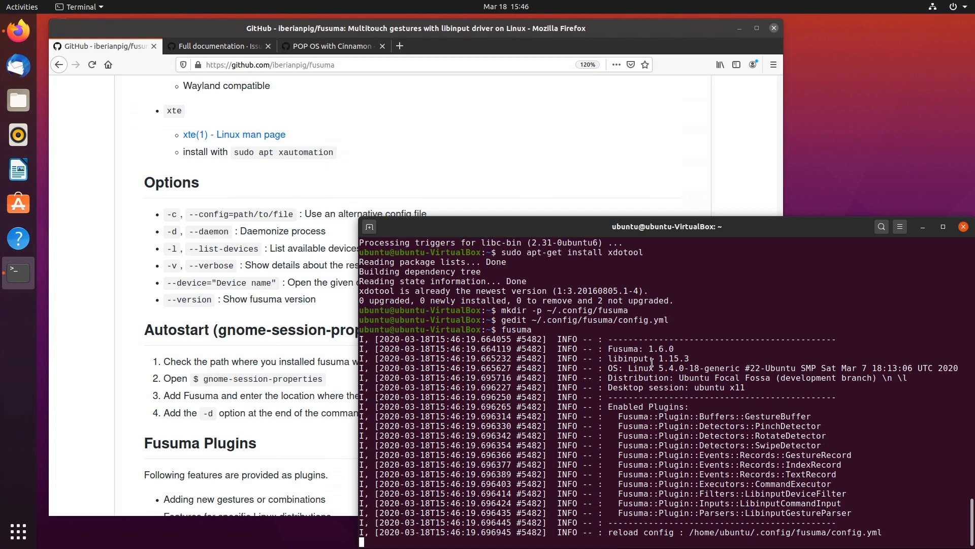
Step: Stop fusuma with Ctrl+C and relaunch it as a daemon with fusuma -d
key("ctrl+c")
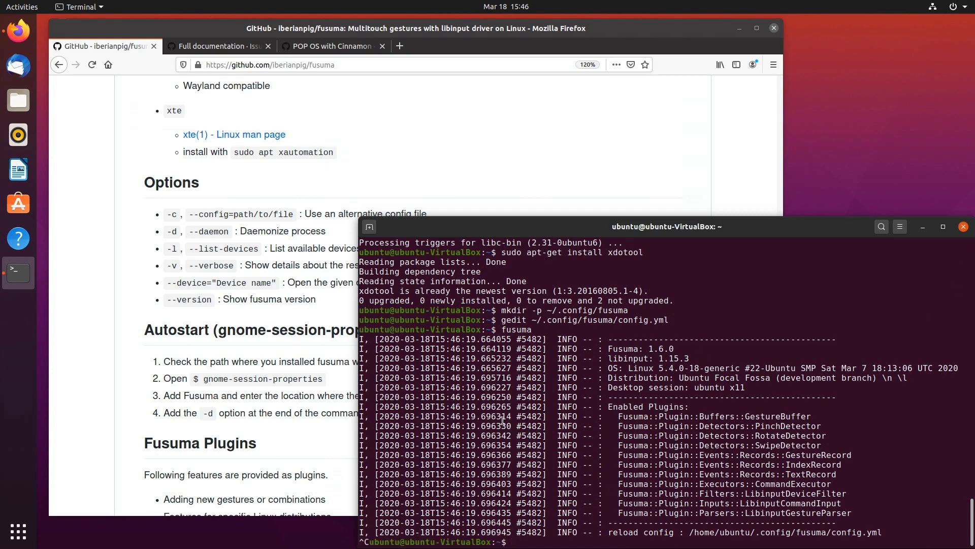
key("Up")
type("-d")
key("Return")
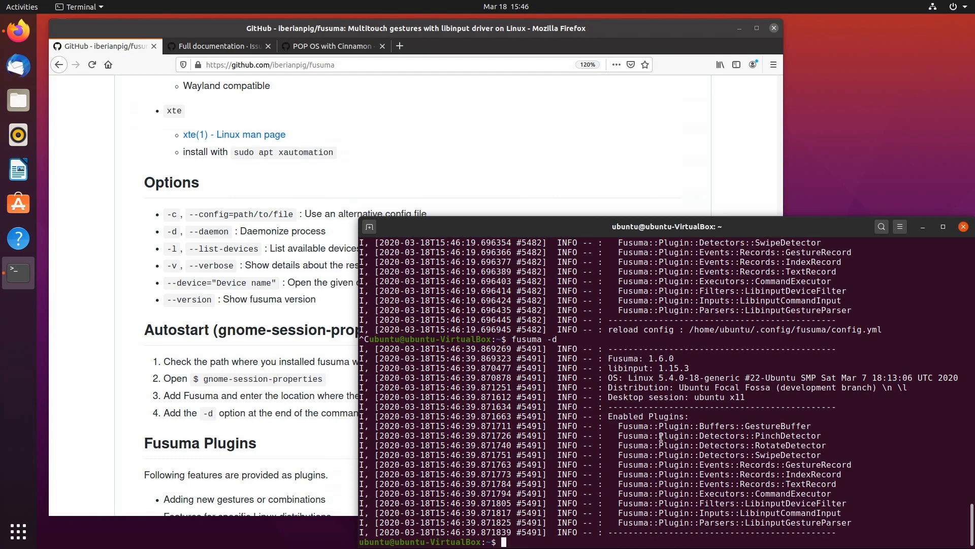
left_click(94, 328)
Step: Scroll past Fusuma Plugins to the Available plugins table listing sendkey, wmctrl and keypress
scroll(102, 321, "down", 2)
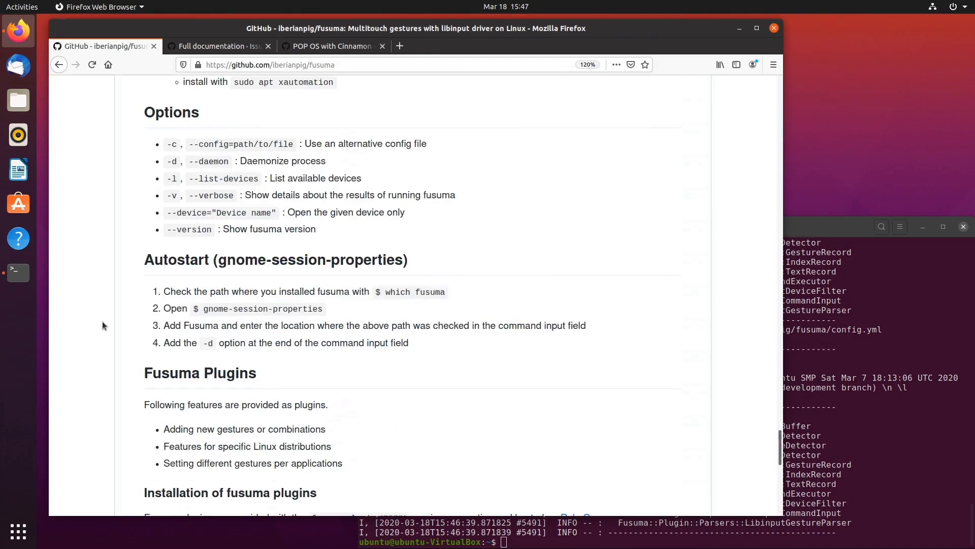
scroll(102, 321, "down", 2)
scroll(102, 321, "down", 4)
scroll(102, 321, "down", 3)
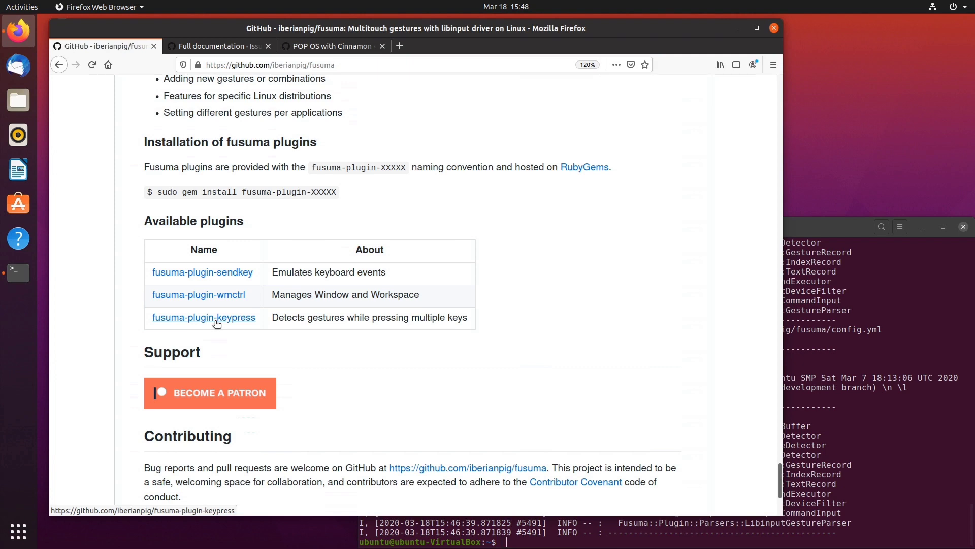
Step: Open fusuma-plugin-keypress from the plugins table and scroll to its Properties and Example config
left_click(215, 321)
scroll(175, 309, "down", 5)
scroll(108, 313, "down", 6)
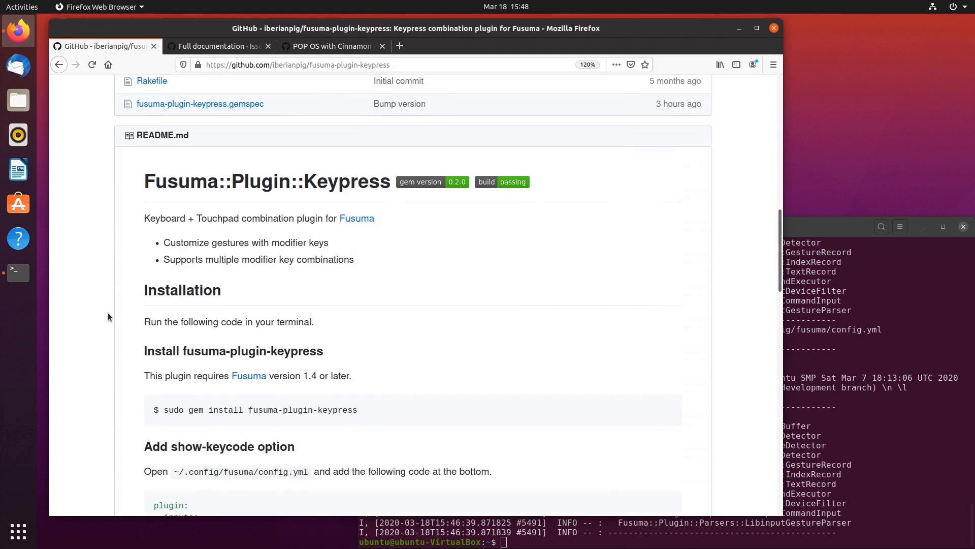
scroll(106, 315, "down", 2)
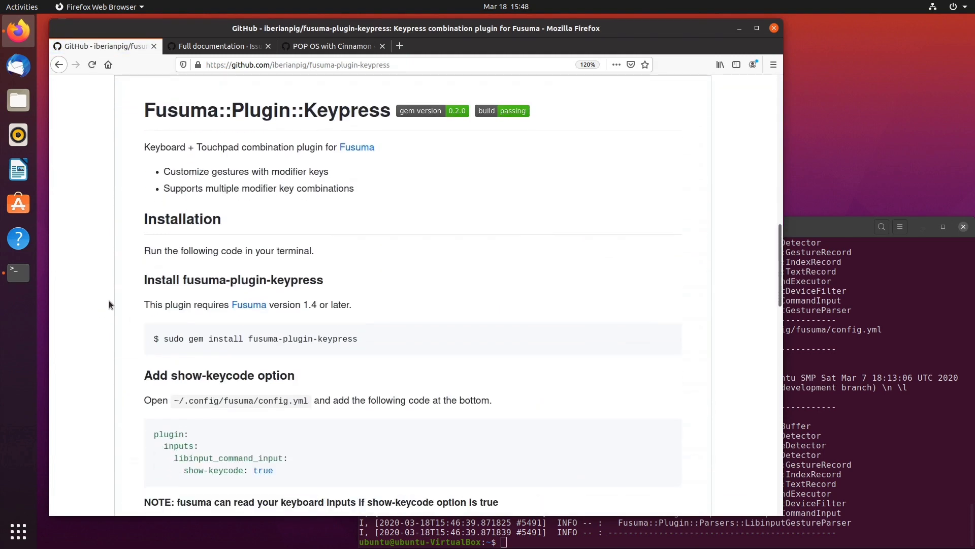
scroll(108, 303, "down", 6)
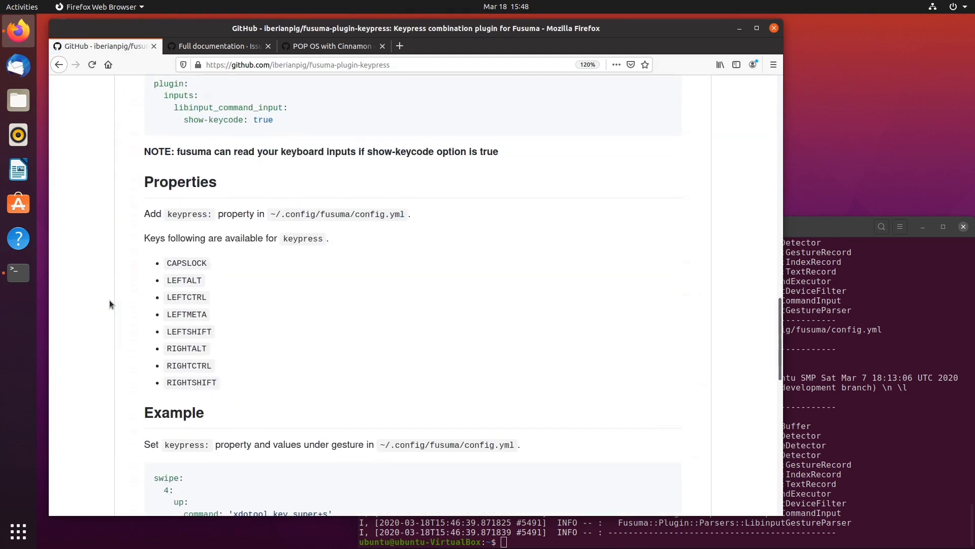
scroll(268, 196, "down", 3)
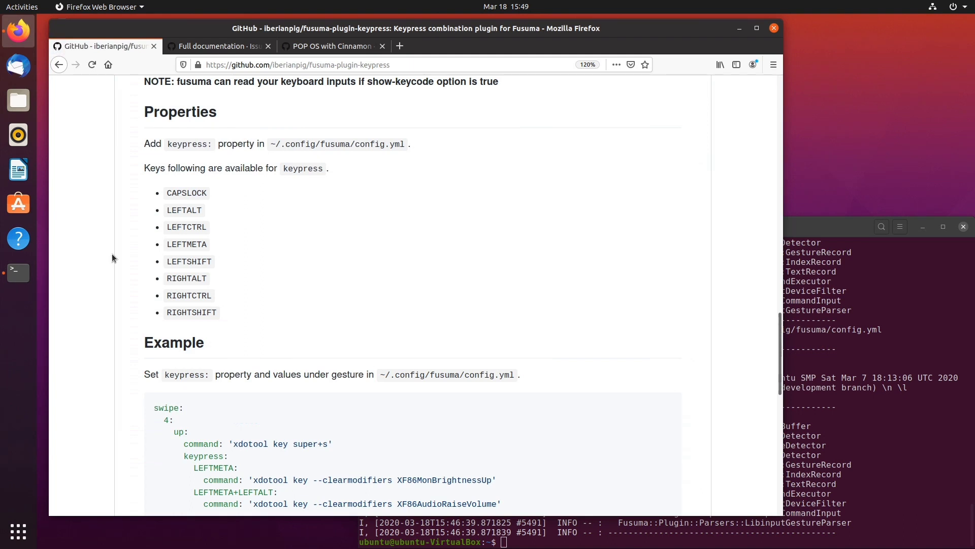
Step: Go back from the keypress plugin page and scroll down the previous README
left_click(59, 65)
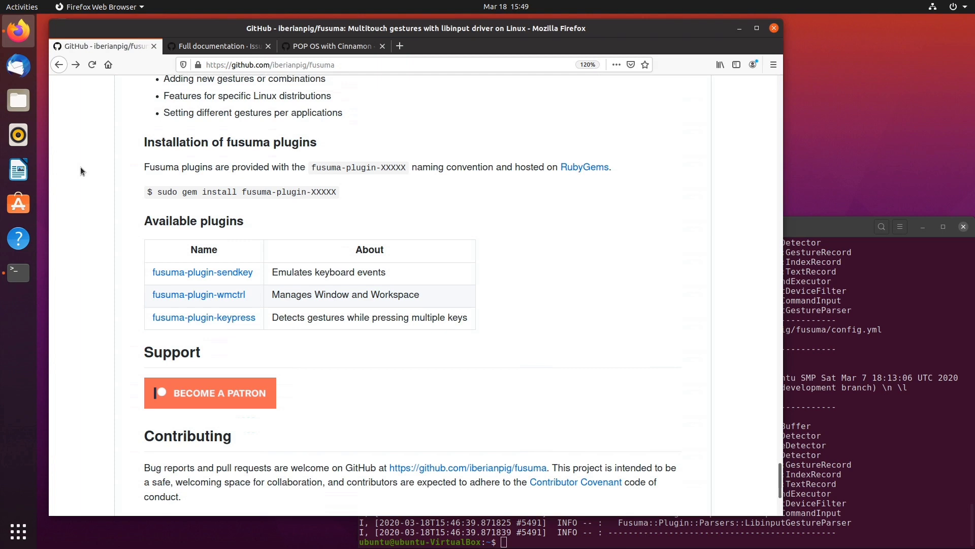
scroll(88, 173, "down", 3)
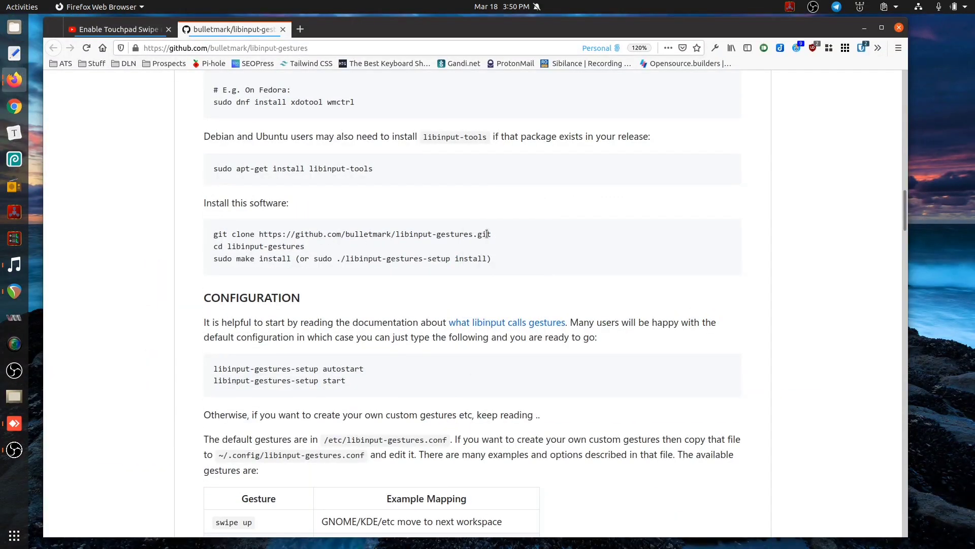
Step: Navigate Files to ~/.config/fusuma and open config.yml in Text Editor
left_click(14, 27)
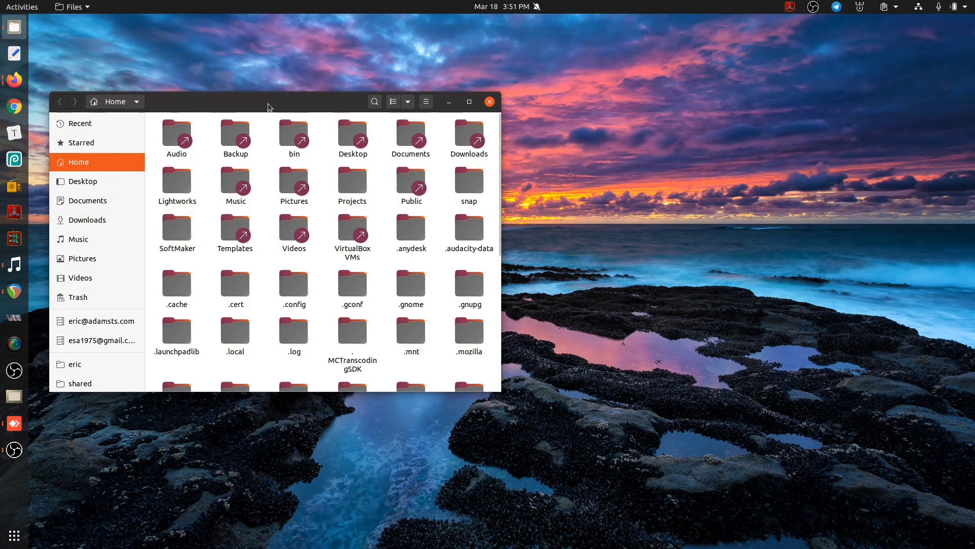
key("ctrl+l")
key("End")
type("/.co")
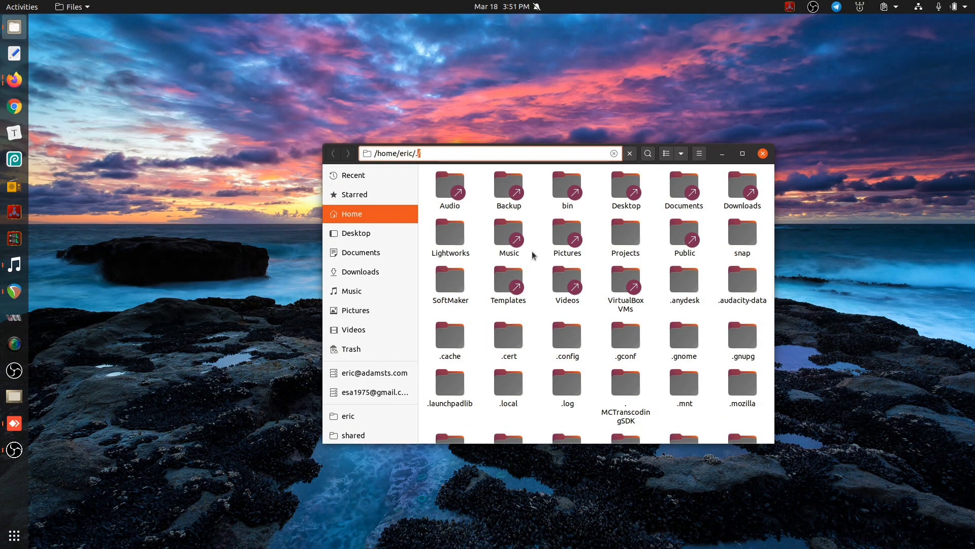
type("nfig/fusuma/")
key("Return")
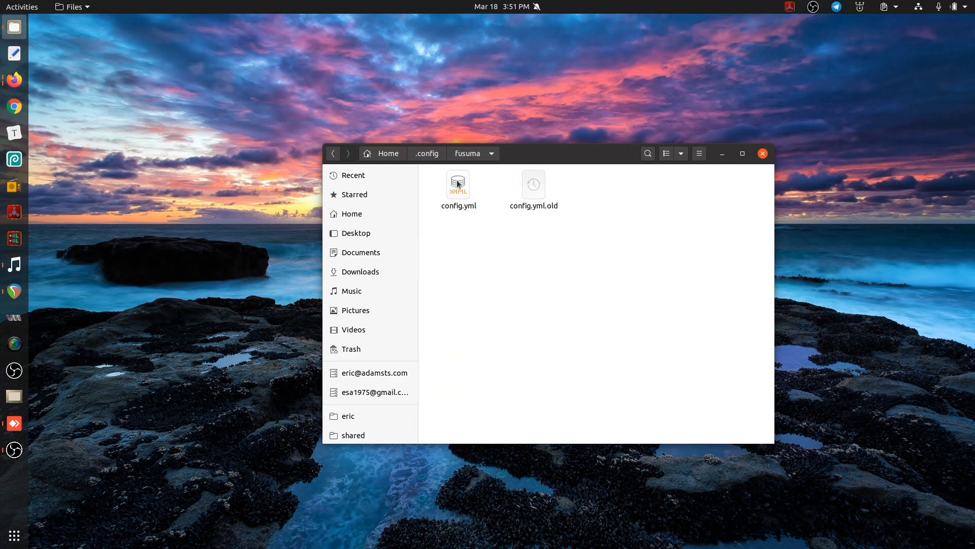
double_click(458, 189)
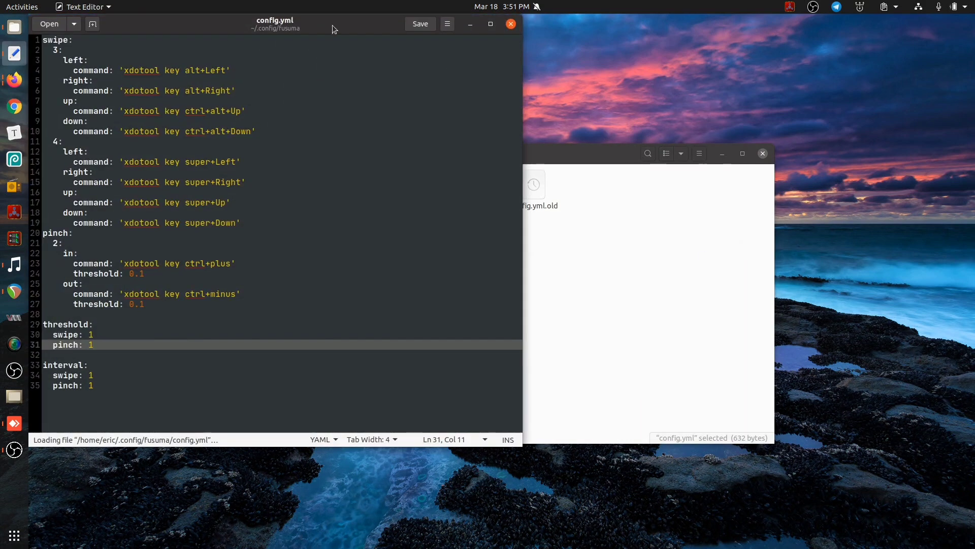
Step: Move the config.yml window to the right side and launch 'fusuma -d' from the drop-down terminal
left_click_drag(334, 29, 770, 56)
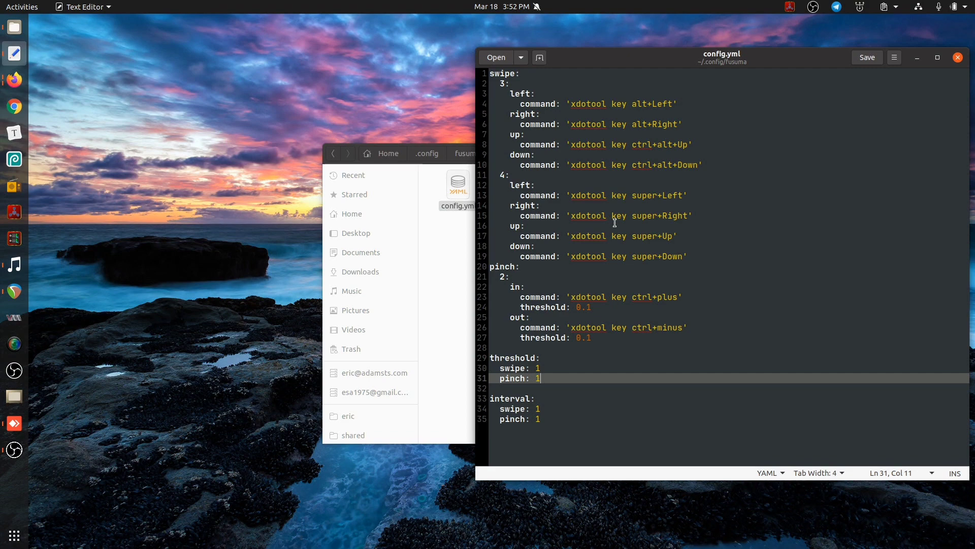
key("F12")
key("ctrl+l")
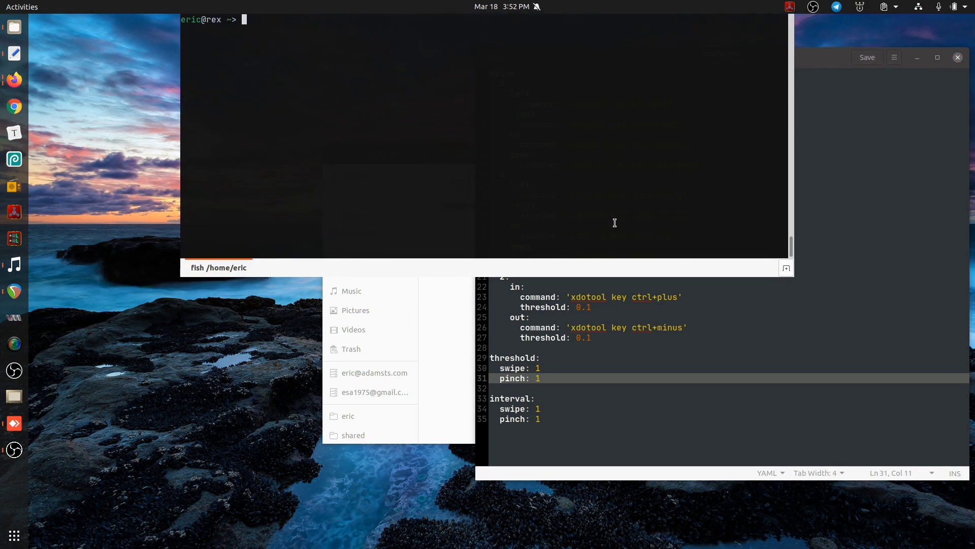
type("fusuma -d")
key("Return")
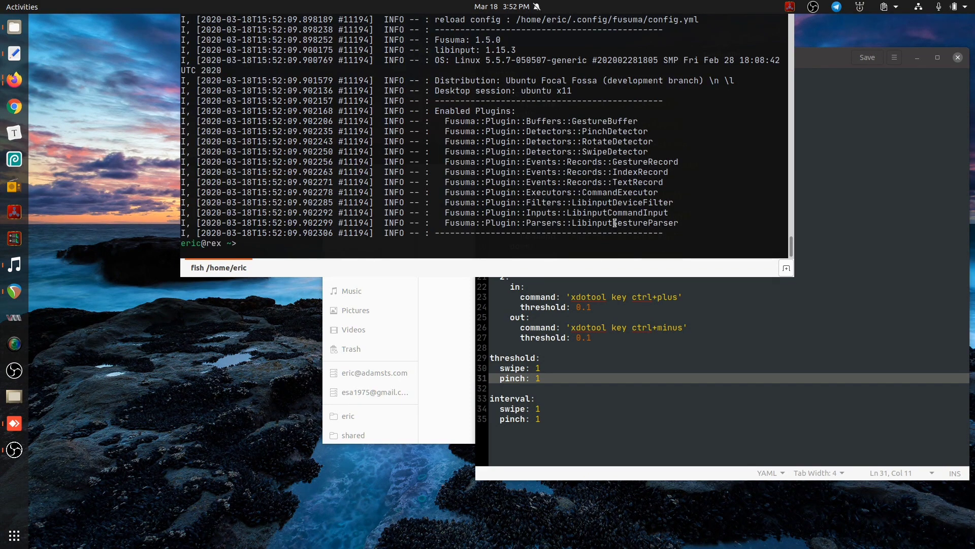
key("F12")
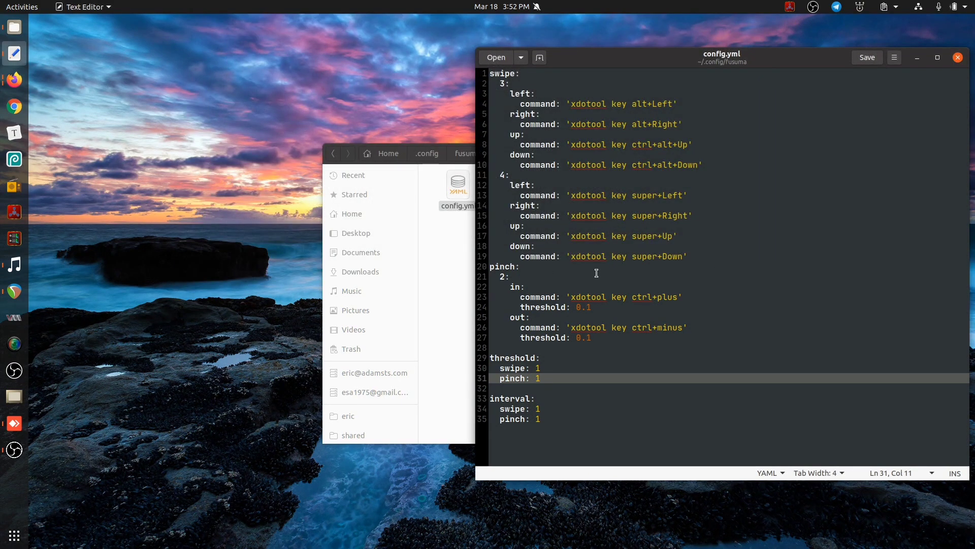
Step: Tile the editor window right and left, maximize and restore it, then preview the Firefox windows
key("super+Right")
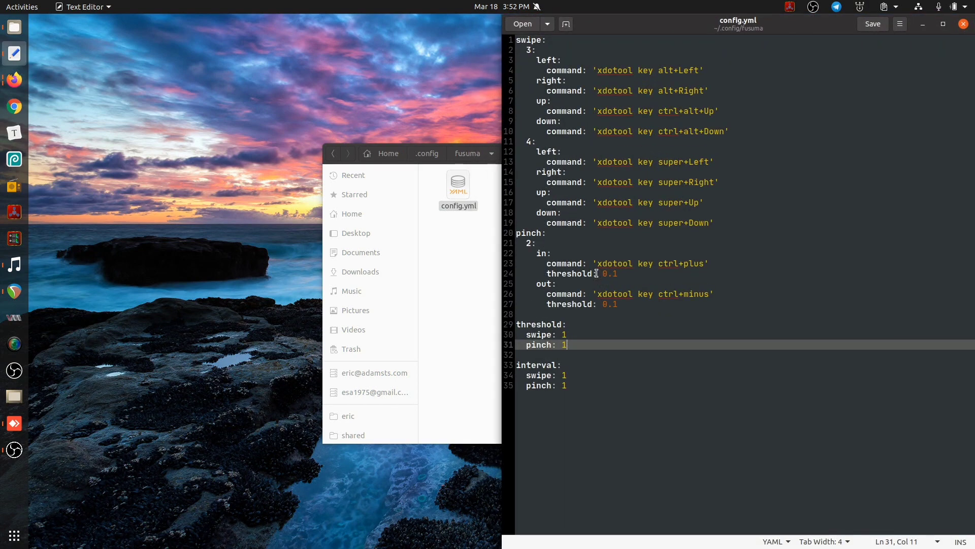
key("super+Left")
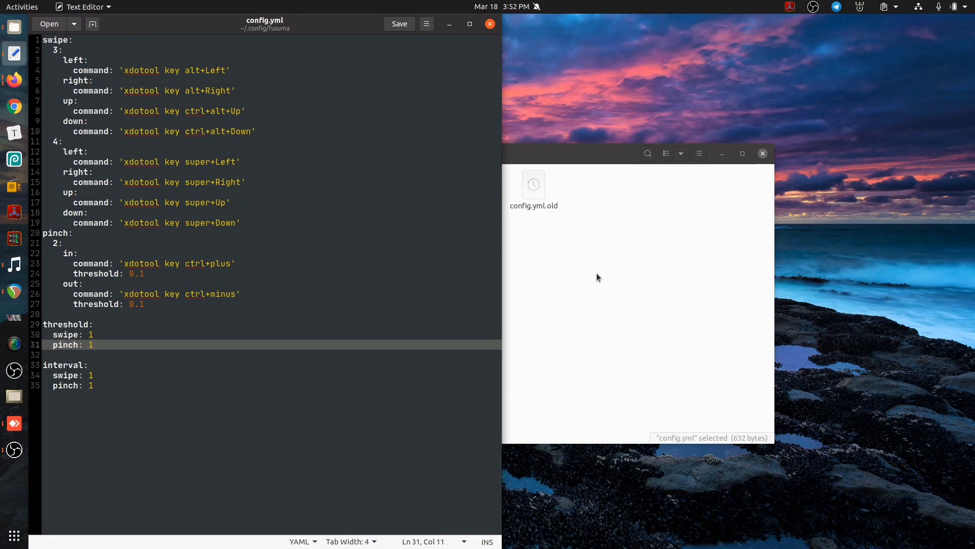
key("super+Right")
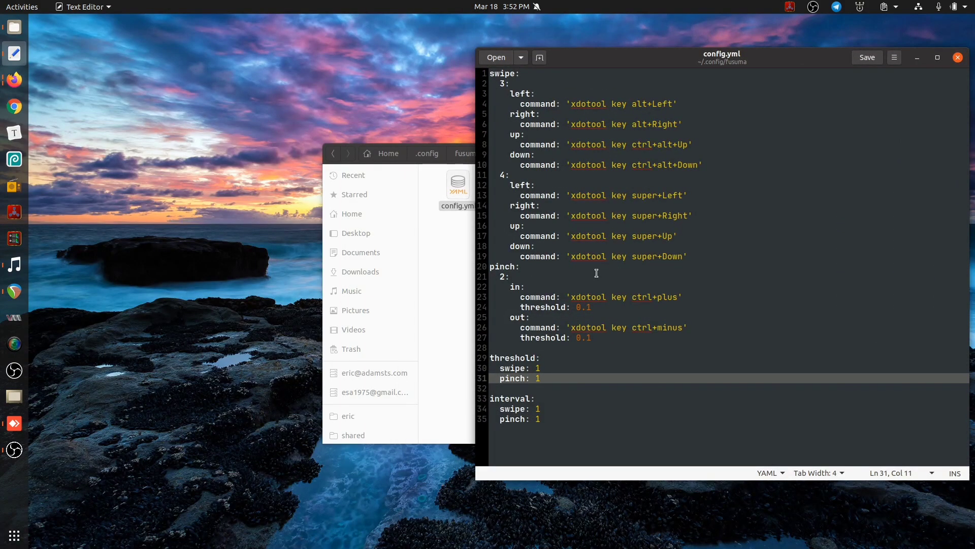
key("super+Up")
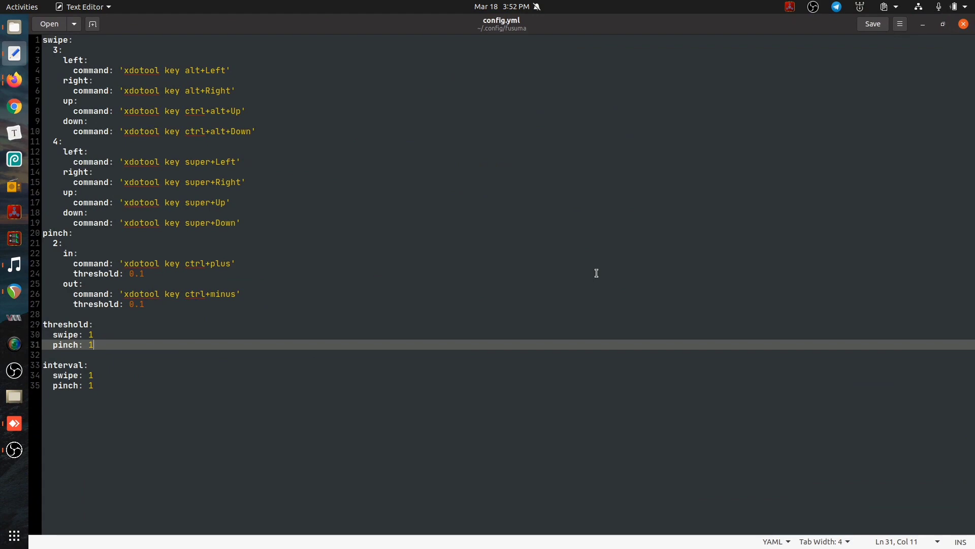
key("super+Down")
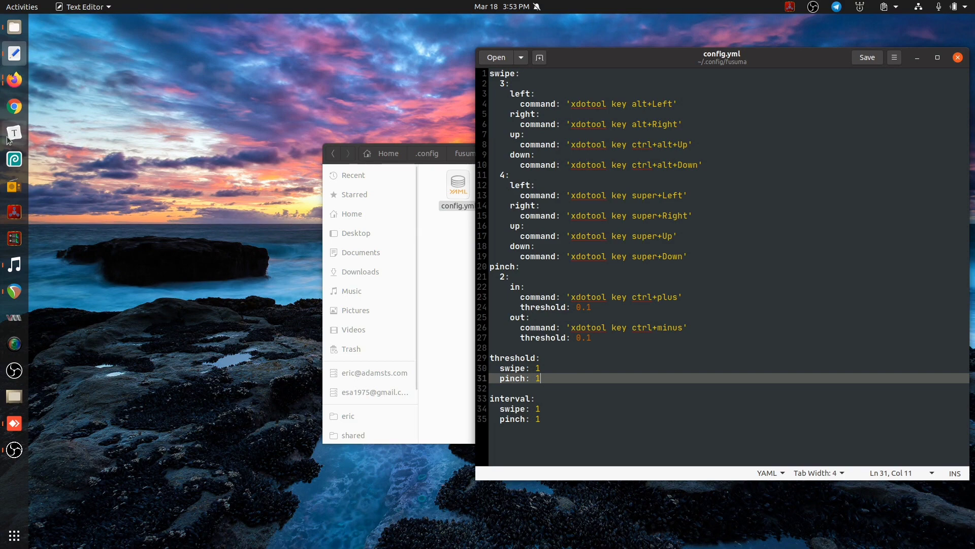
left_click(12, 75)
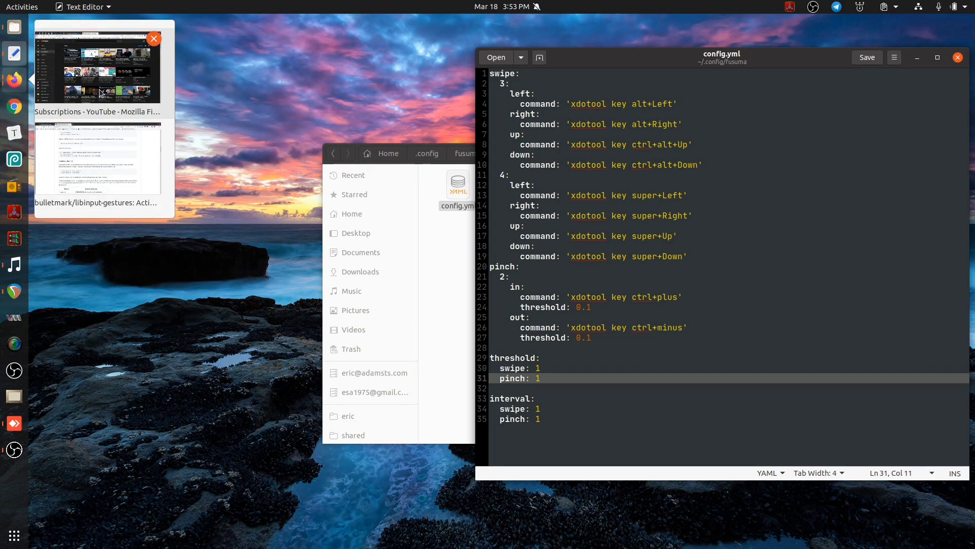
Step: Open the libinput Gestures documentation from the libinput-gestures page, then go back and forward
left_click(96, 166)
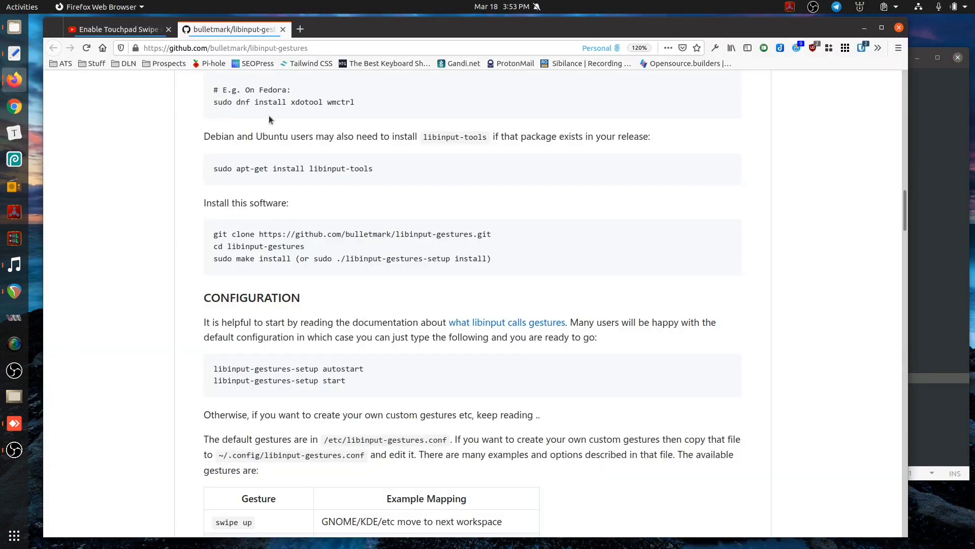
left_click(491, 323)
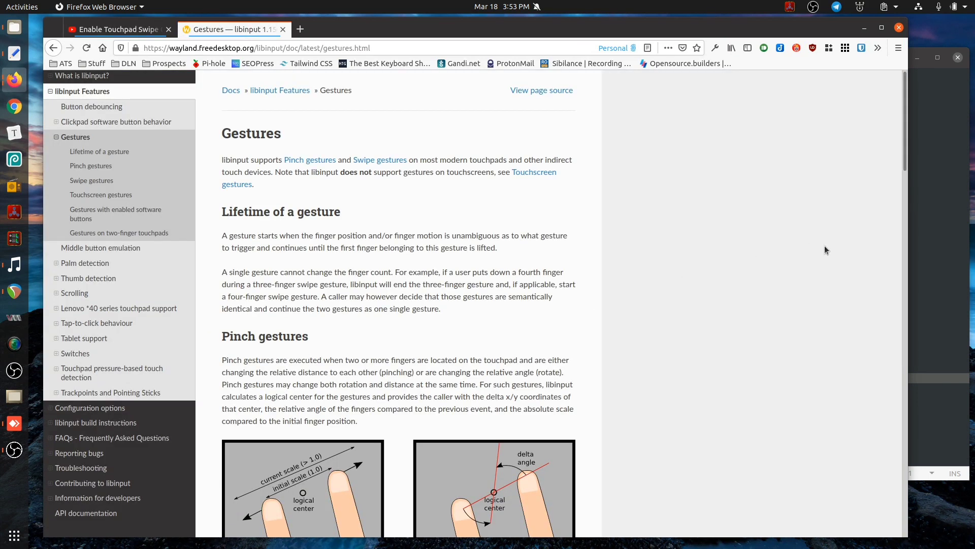
key("alt+Left")
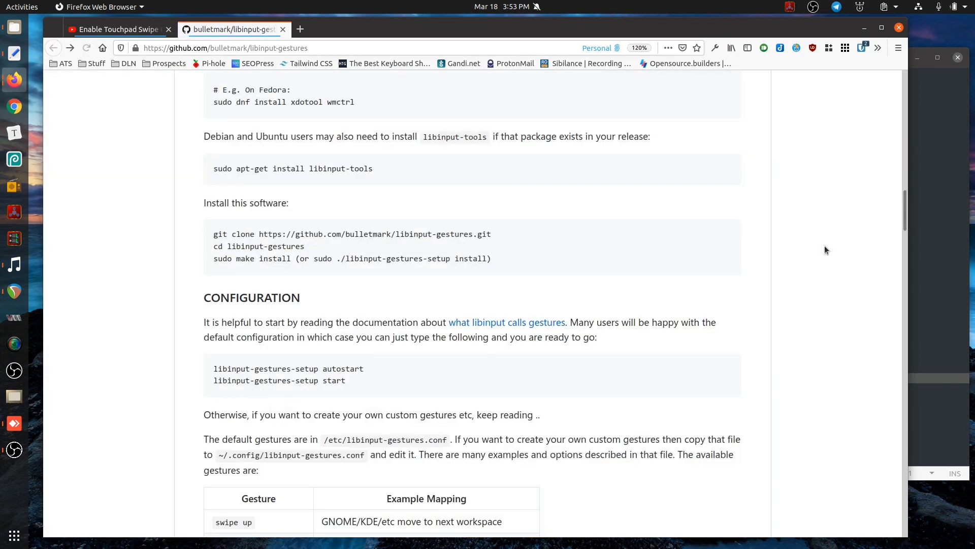
key("alt+Right")
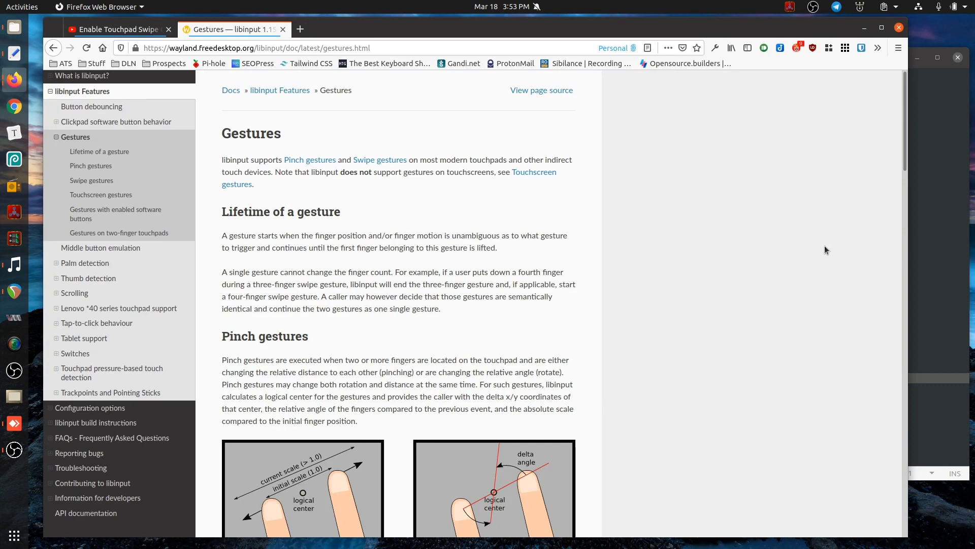
Step: Zoom the Gestures documentation page in and out
scroll(824, 245, "up", 6)
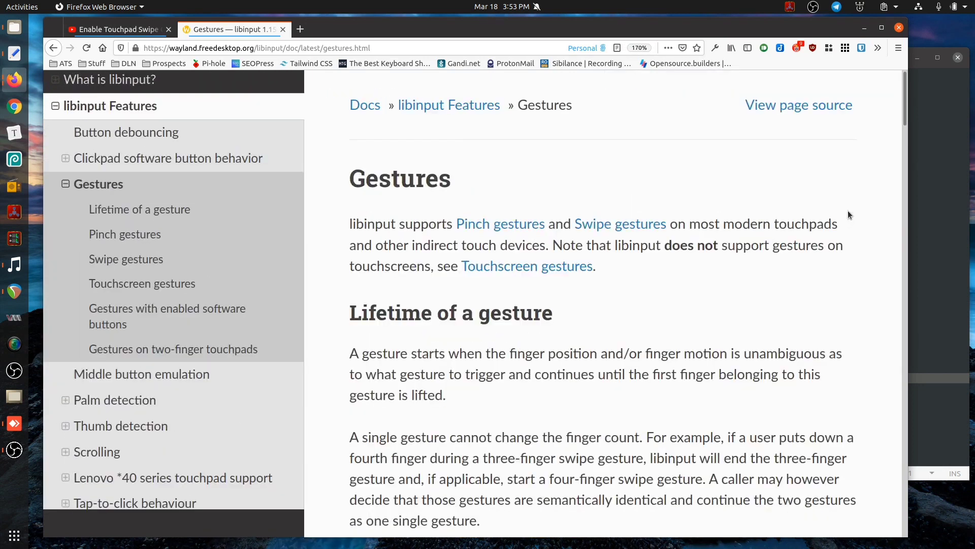
scroll(823, 239, "down", 7)
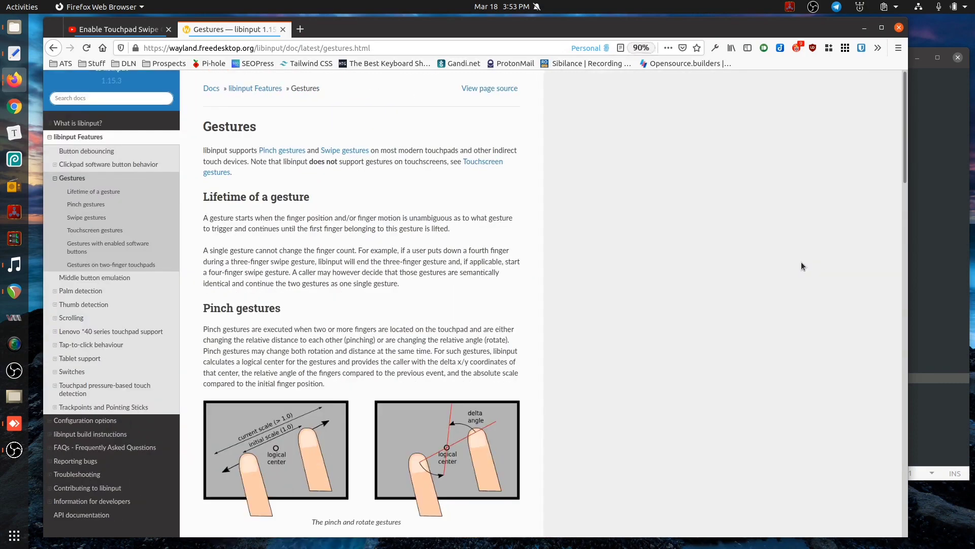
scroll(813, 254, "up", 4)
scroll(830, 248, "up", 1)
scroll(811, 264, "down", 5)
Step: Raise the config.yml editor window above the Firefox Gestures page
left_click(939, 236)
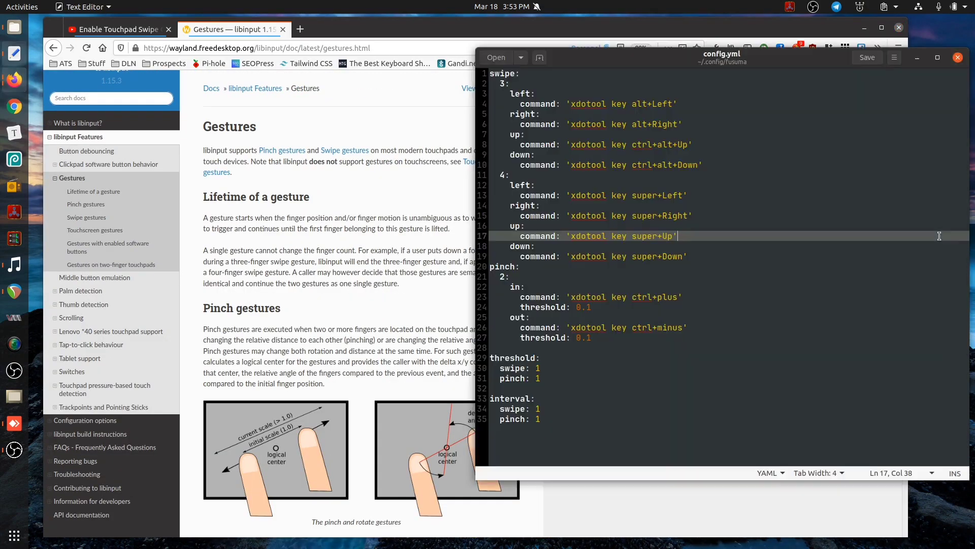